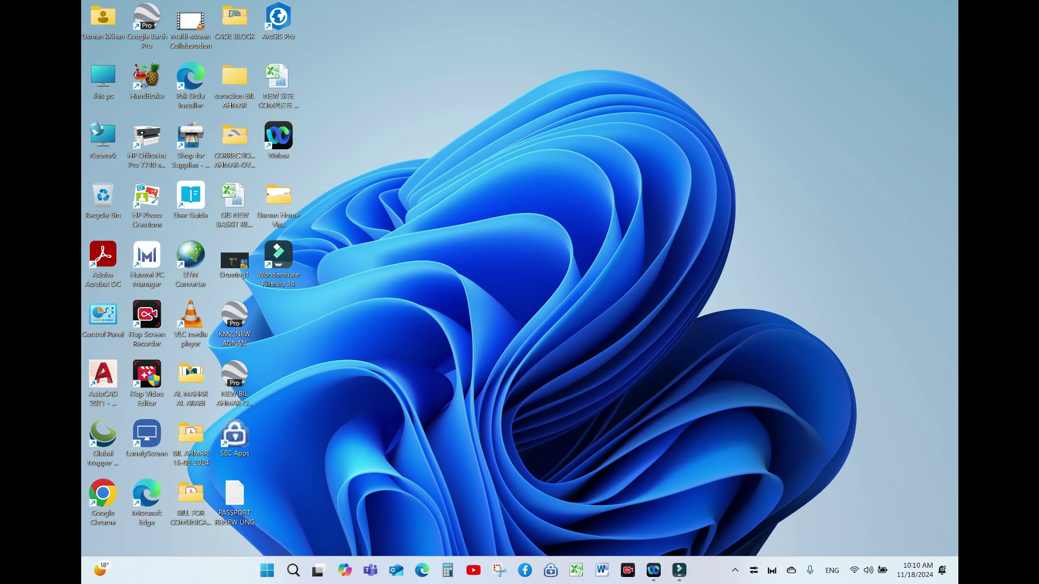
Refresh the desktop several times from its right-click menu.
right_click(563, 261)
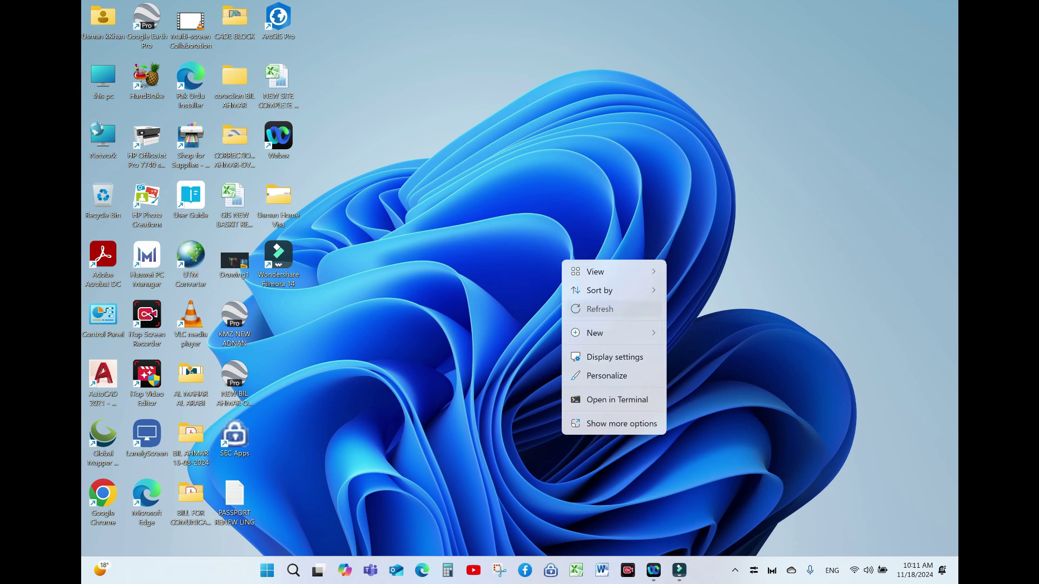
click(600, 309)
right_click(582, 296)
click(633, 439)
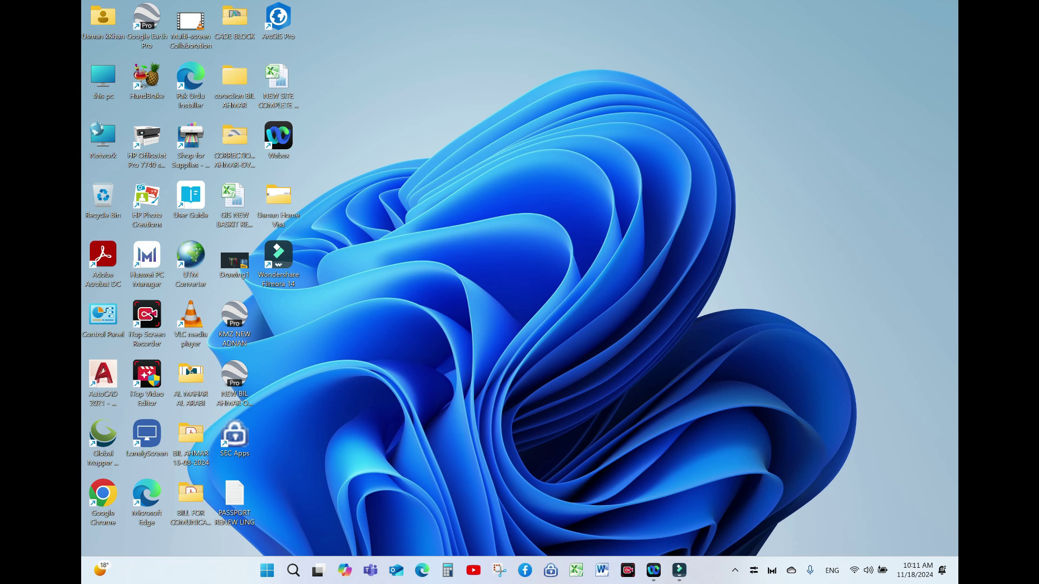
right_click(606, 286)
click(636, 334)
right_click(560, 123)
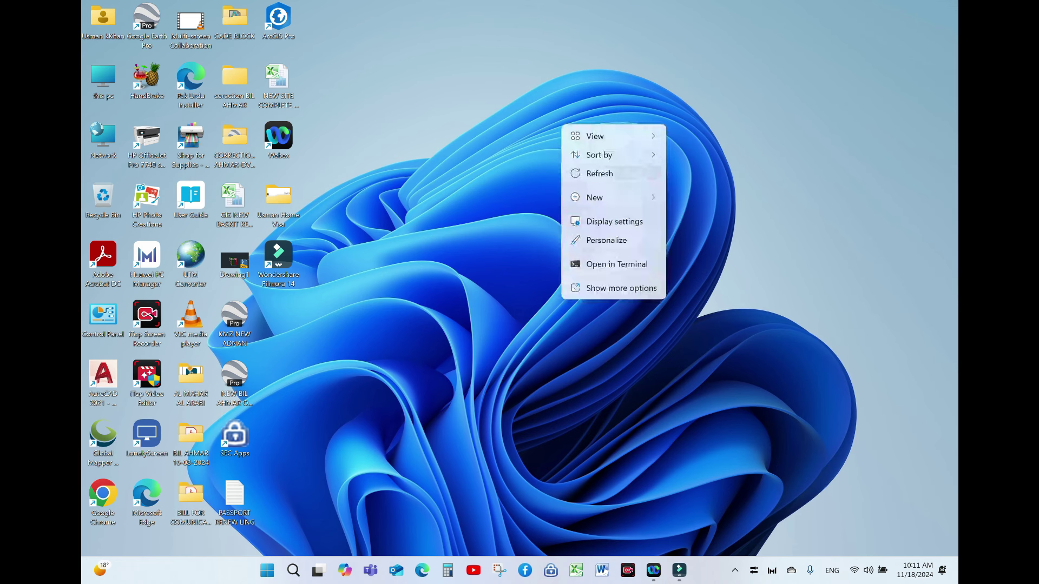
click(598, 173)
right_click(492, 128)
click(530, 177)
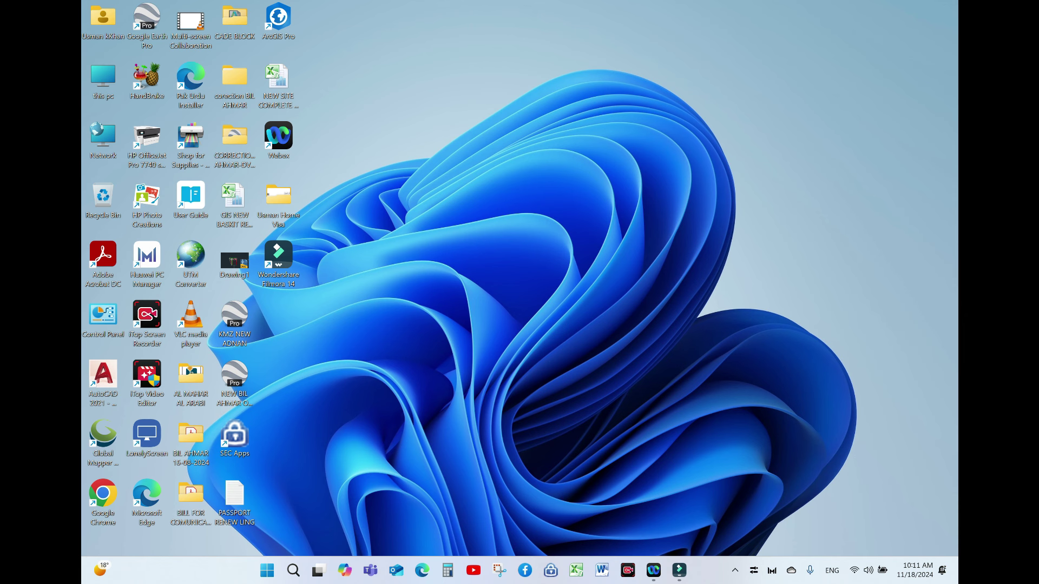
right_click(559, 107)
click(595, 157)
right_click(569, 159)
click(600, 207)
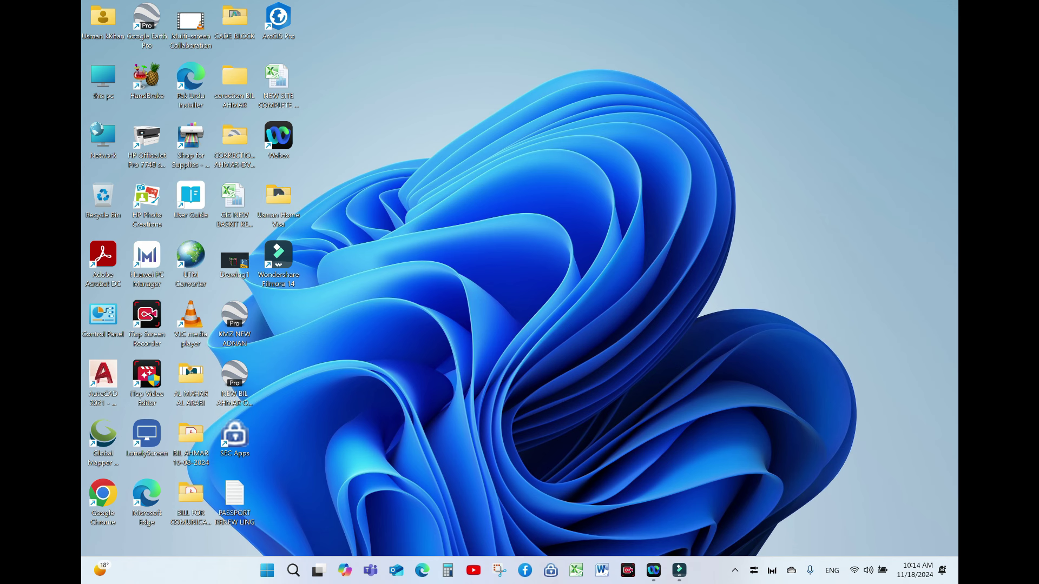
right_click(530, 126)
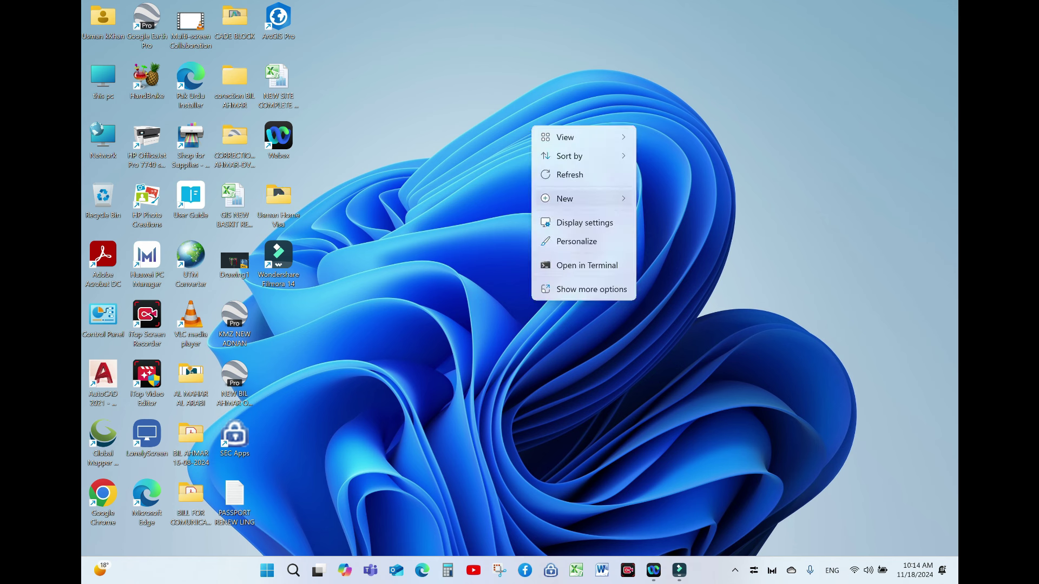
click(599, 173)
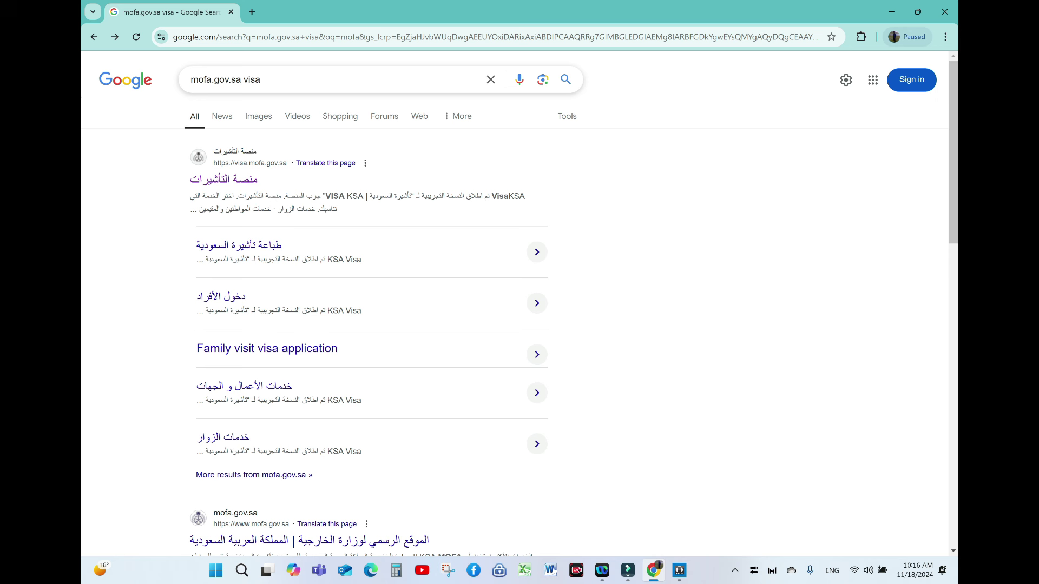
Search Google for 'mofa.gov.sa visa' and open the visa.mofa.gov.sa result.
click(336, 79)
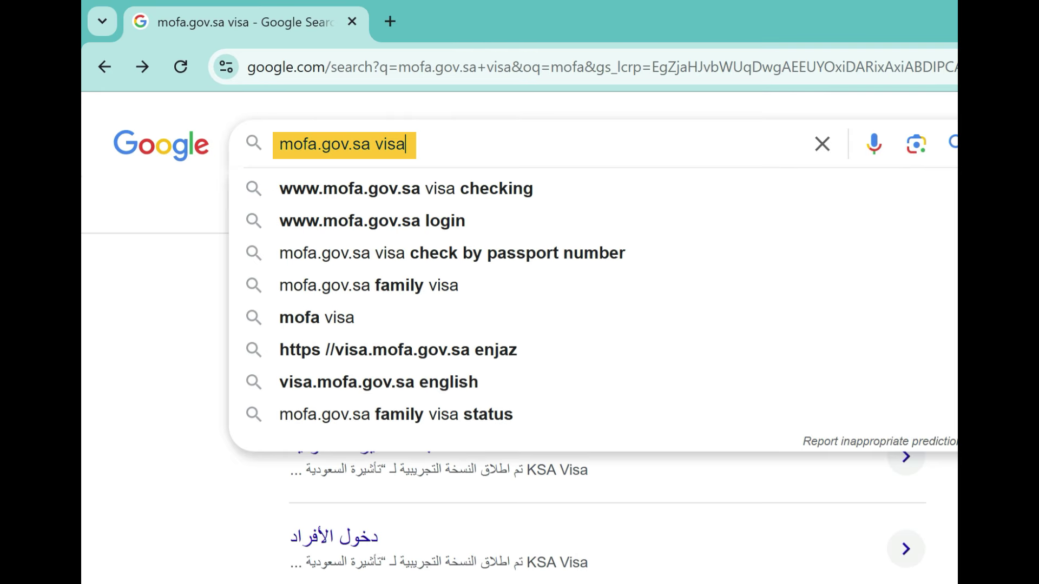
key(Return)
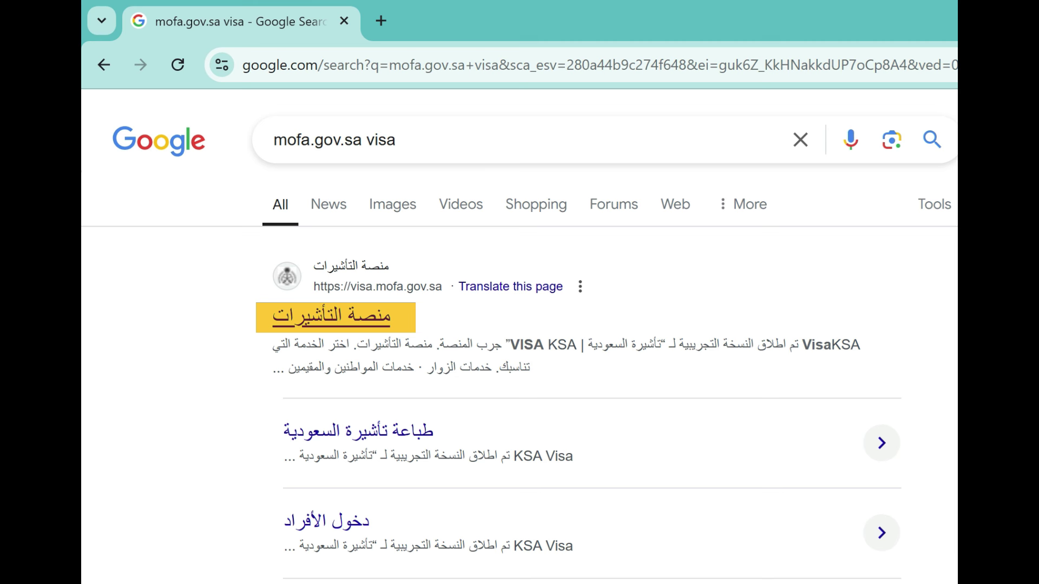
click(335, 316)
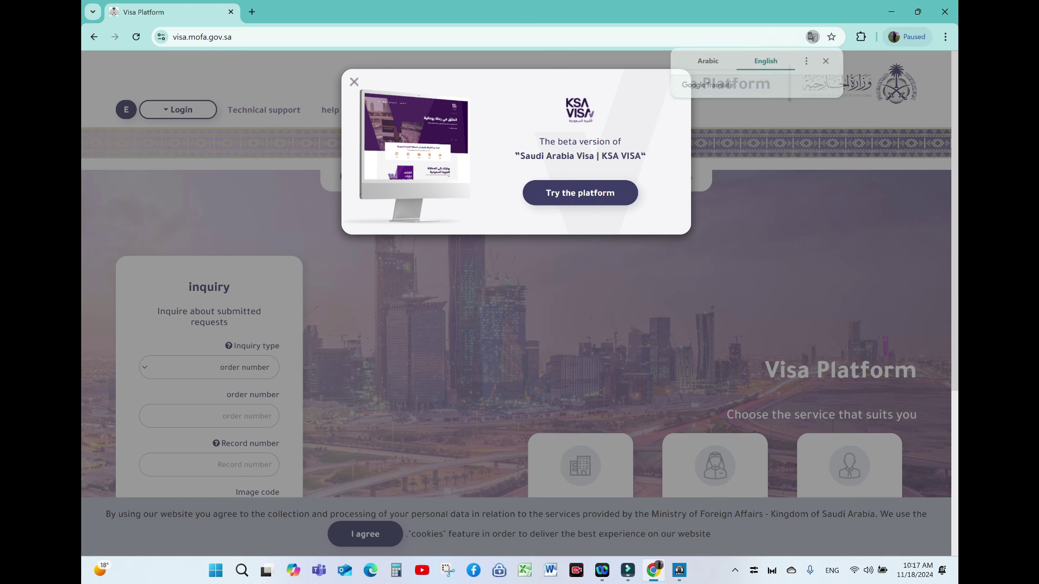
Dismiss the KSA VISA announcement, open Citizens and residents services, and switch the site language.
click(354, 81)
scroll(354, 82, down, 5)
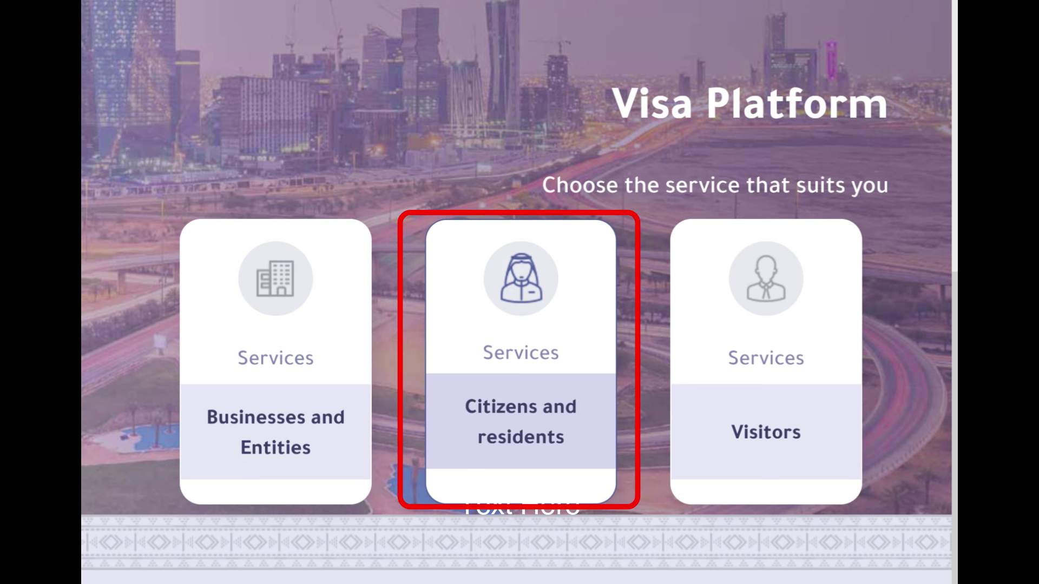
click(521, 422)
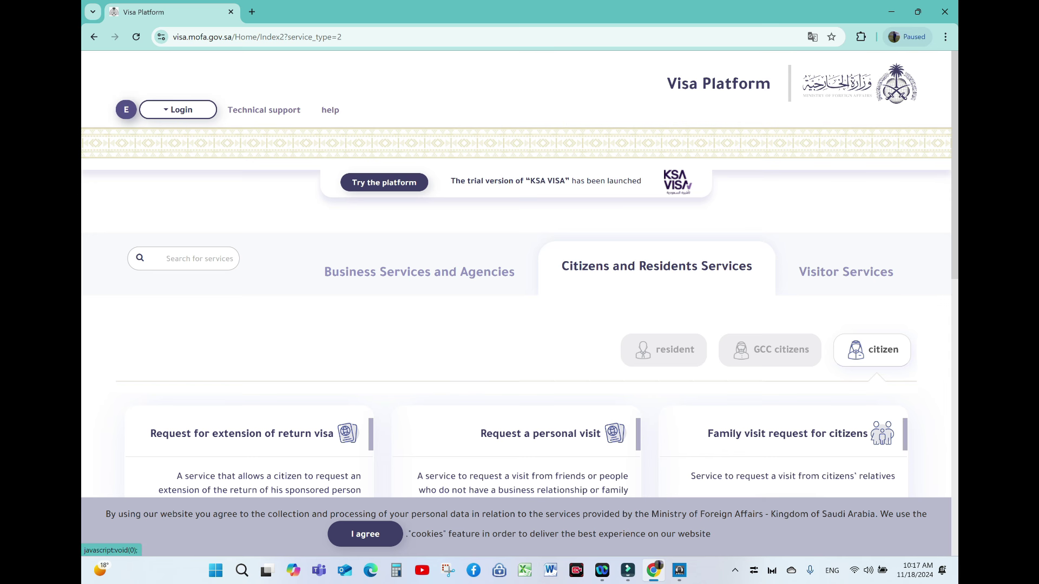
click(126, 110)
Show the Resident services and apply for the Family Visit Visa for Residents.
scroll(126, 270, down, 4)
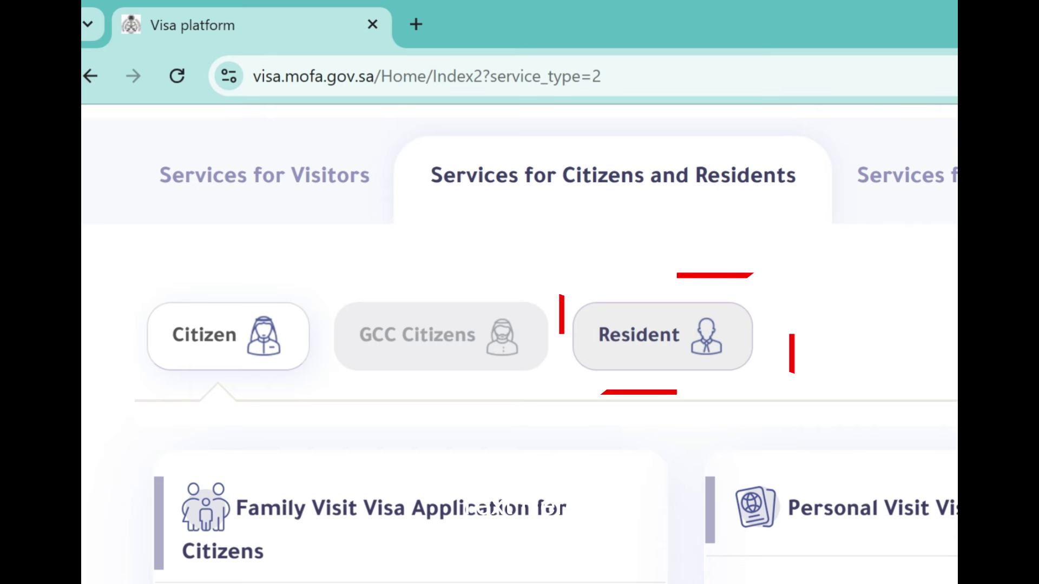
click(662, 336)
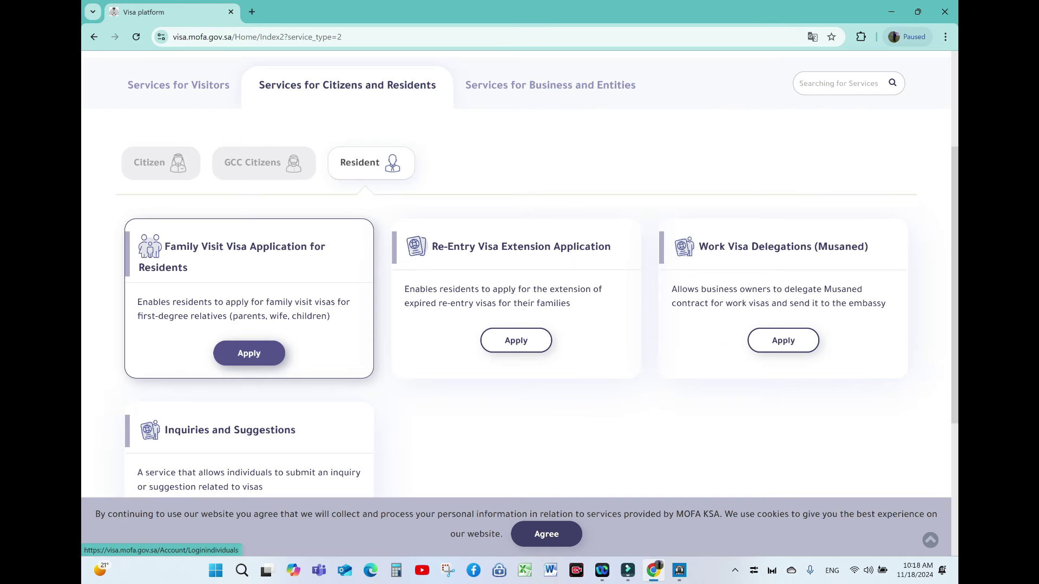
click(249, 353)
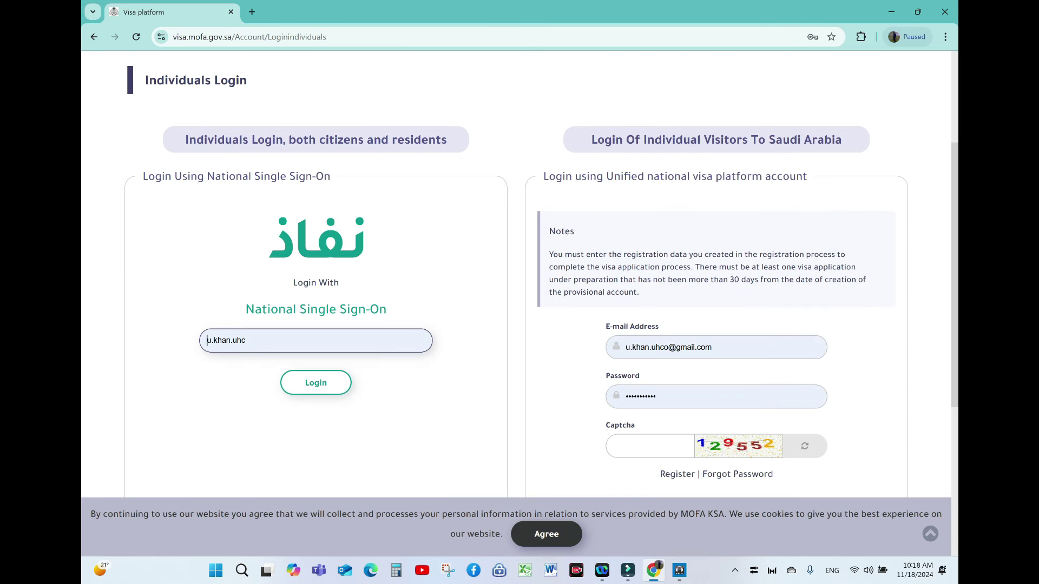
Accept the cookie notice, choose Individuals Login, and re-enter the single sign-on username.
click(547, 534)
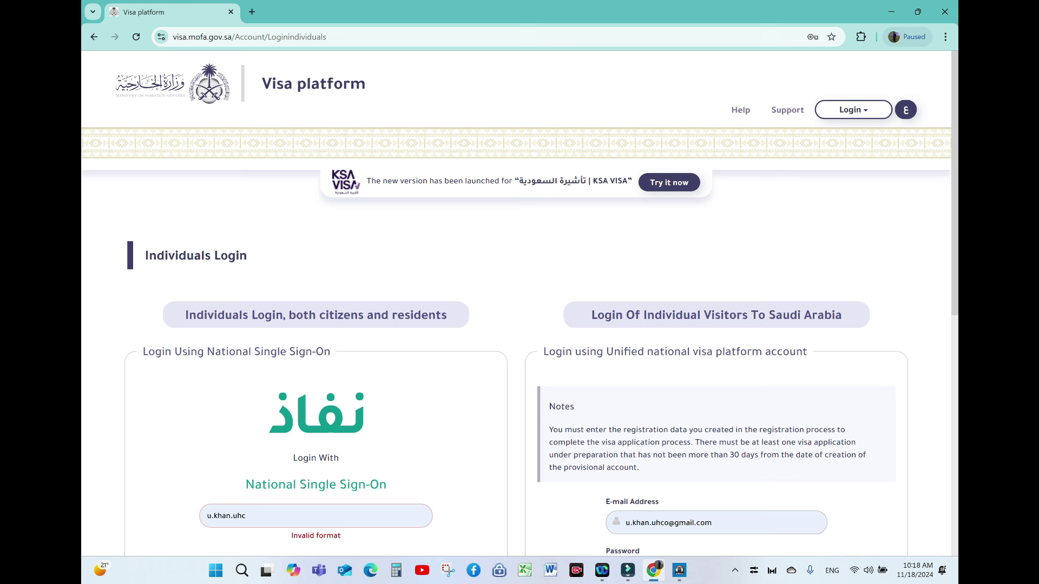
click(854, 110)
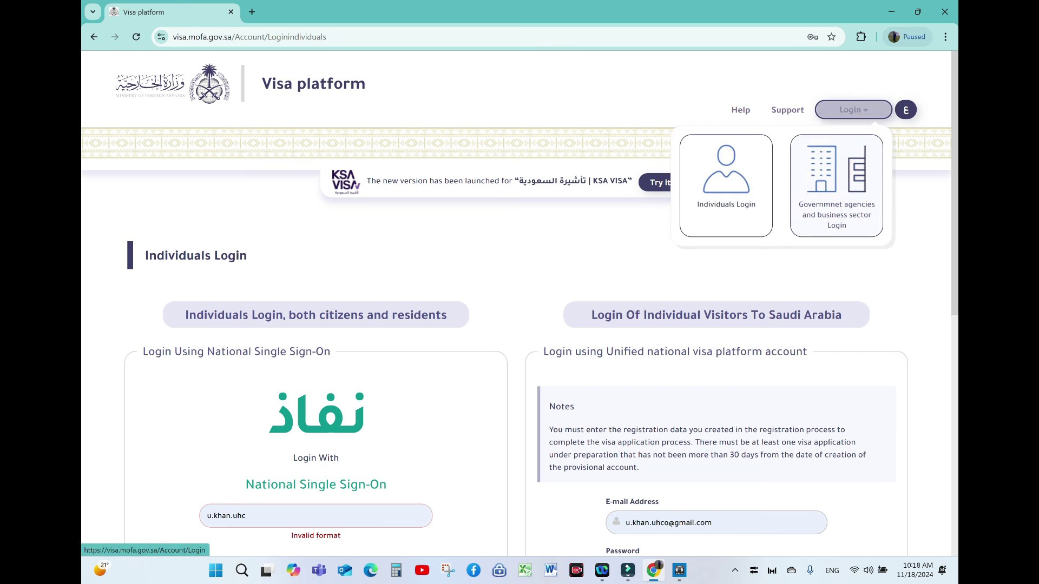
scroll(516, 303, down, 3)
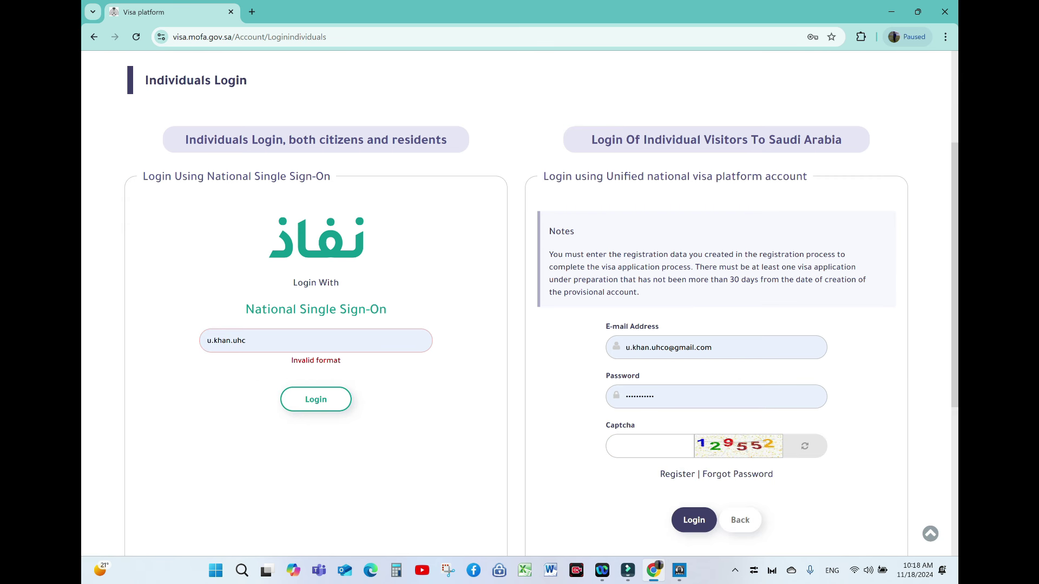
click(931, 534)
click(853, 110)
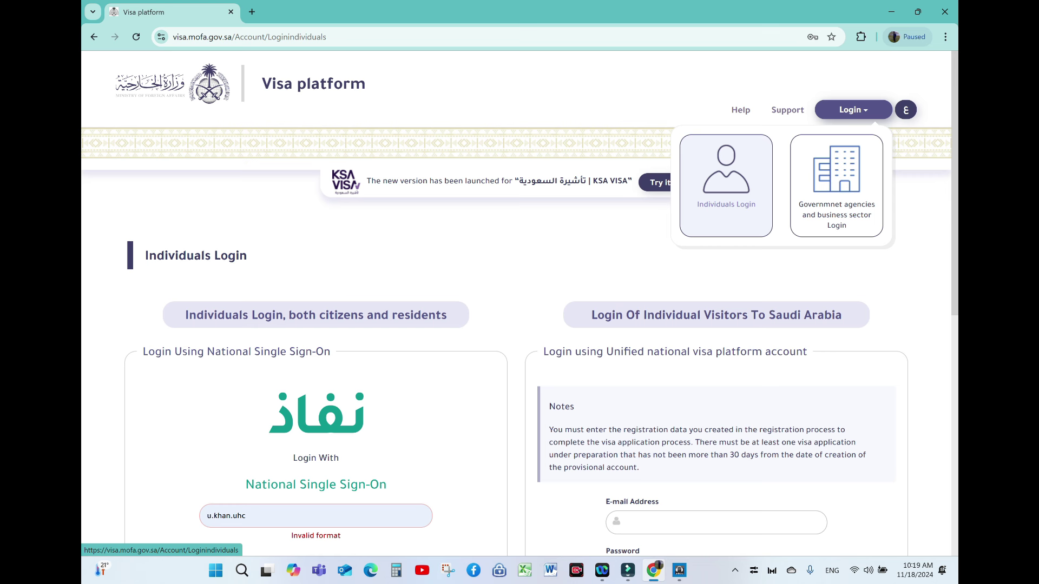
click(726, 186)
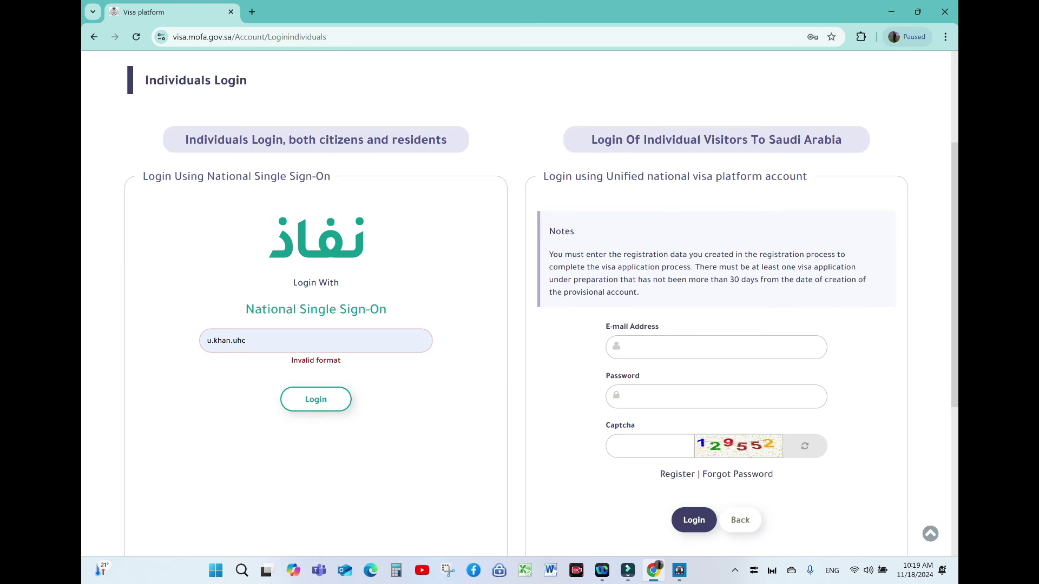
key(ctrl+a)
text(23)
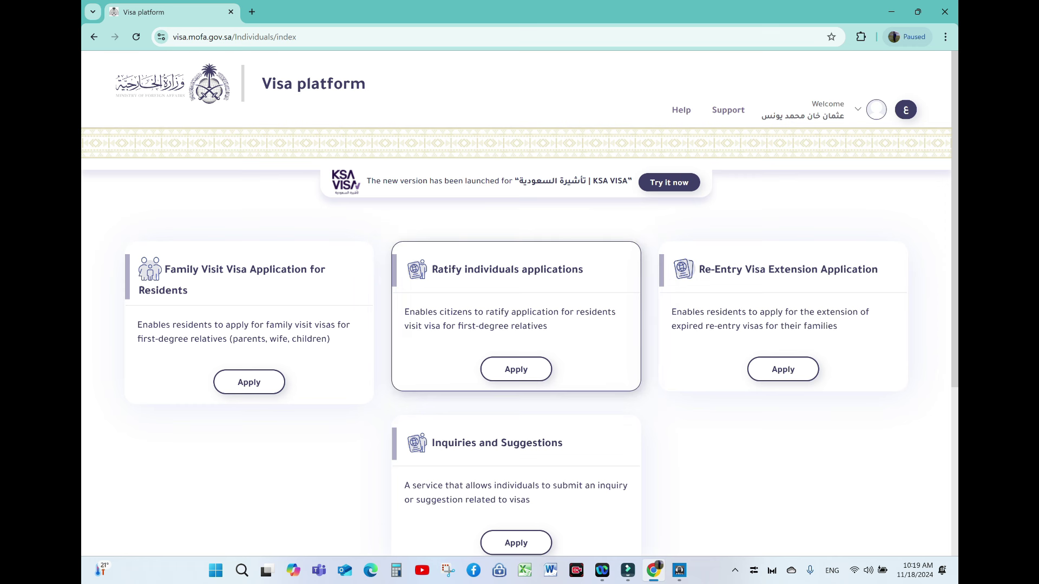
Apply for the Family Visit Visa for Residents and scroll down the application form.
scroll(520, 304, down, 3)
scroll(519, 303, up, 3)
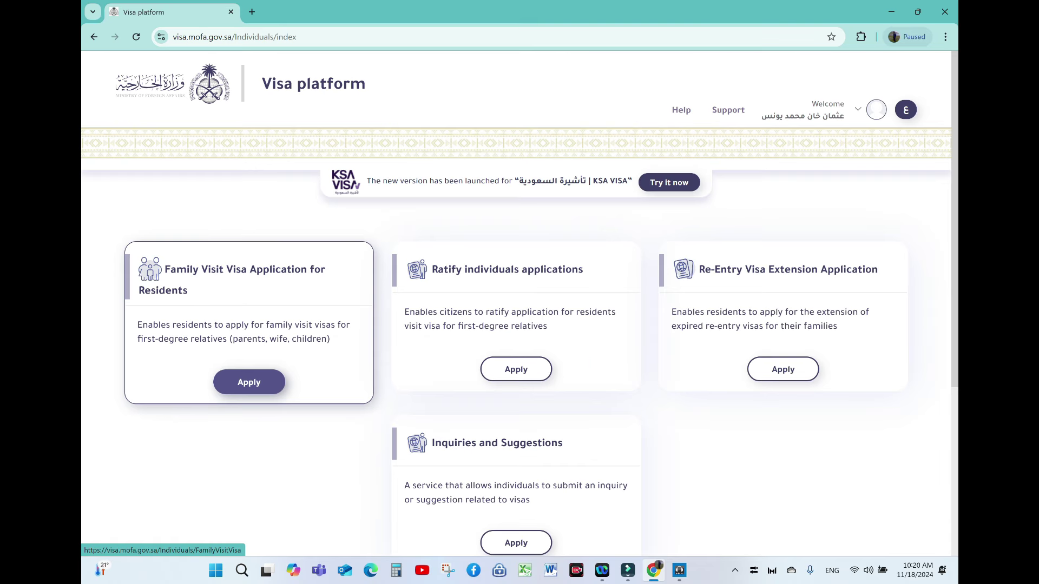
click(249, 382)
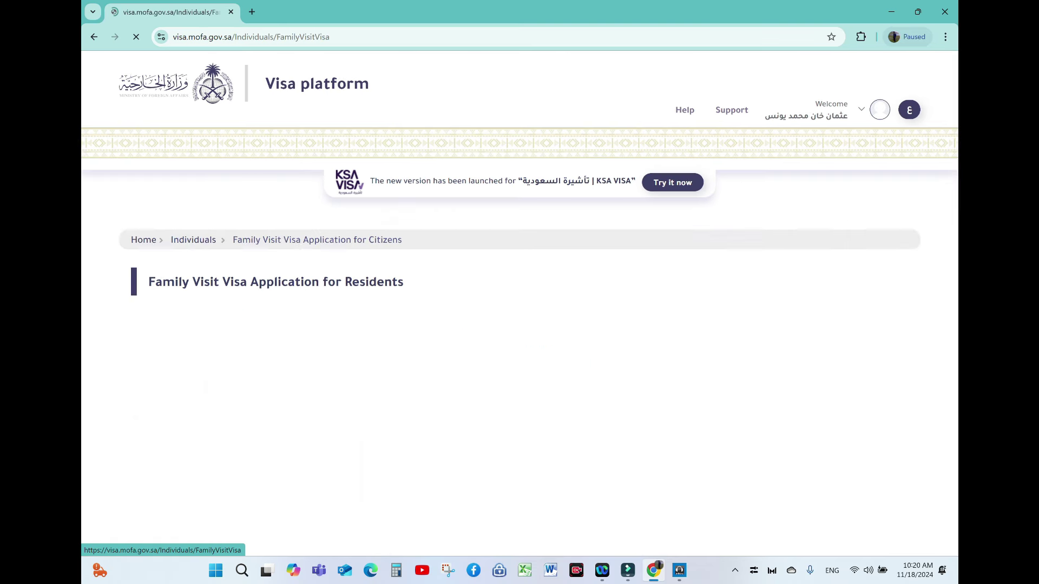
scroll(520, 325, down, 2)
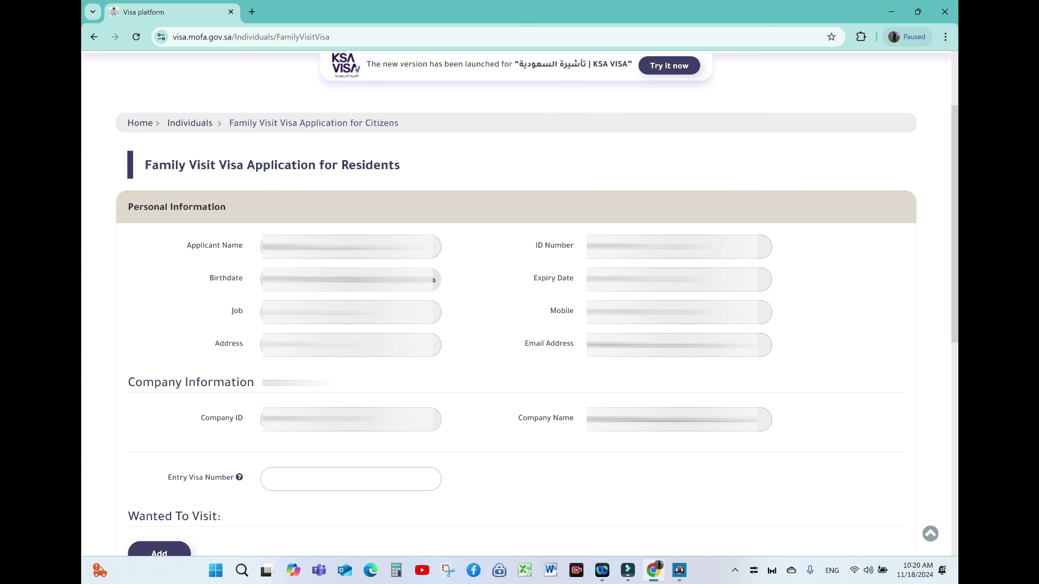
scroll(520, 324, down, 6)
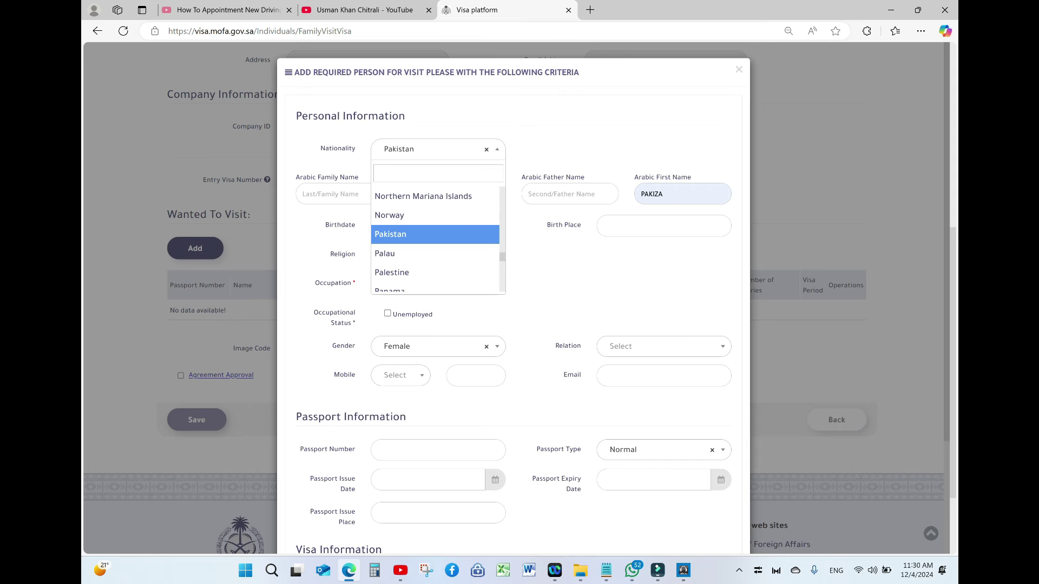
Keep Pakistan as nationality and autofill the visitor's Arabic father, first, family and grand names.
key(Return)
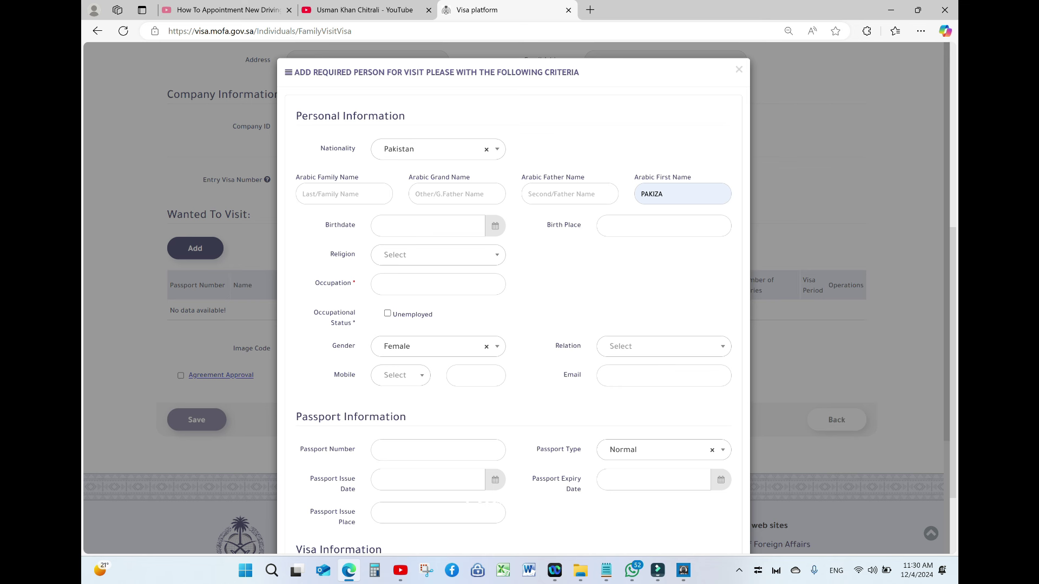
click(568, 193)
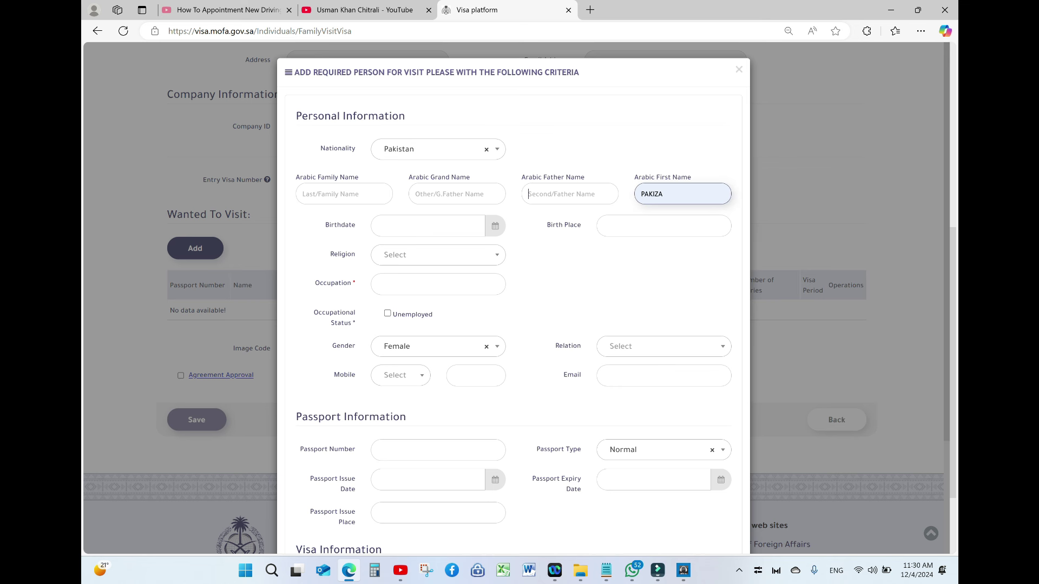
key(Down)
key(Down)
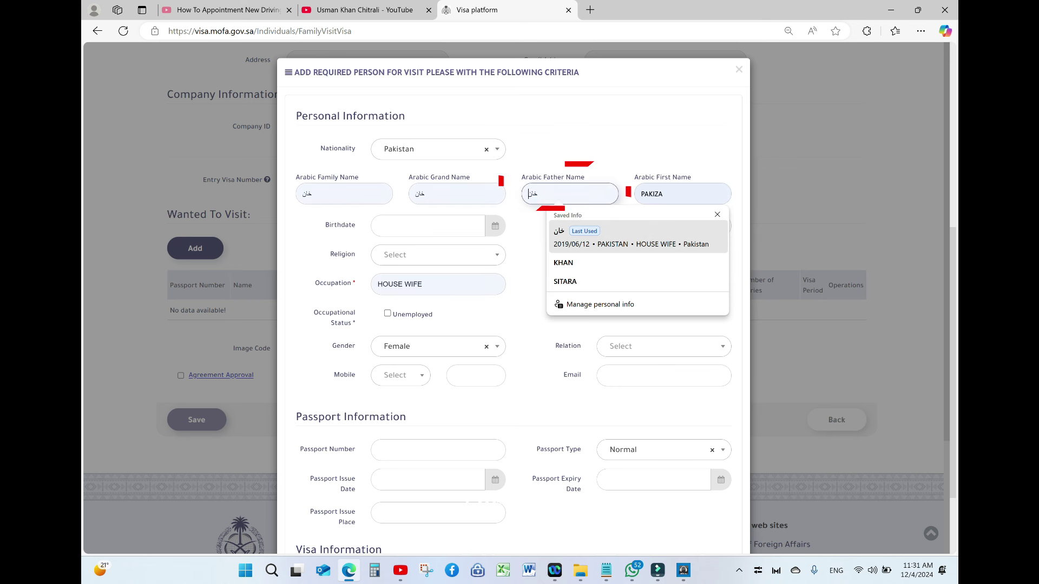
key(Return)
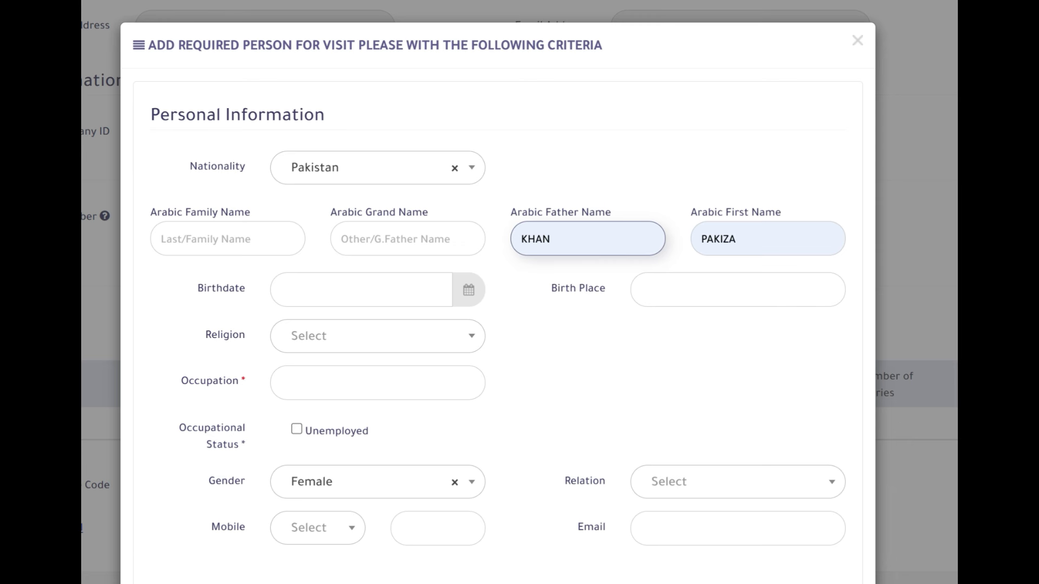
click(768, 239)
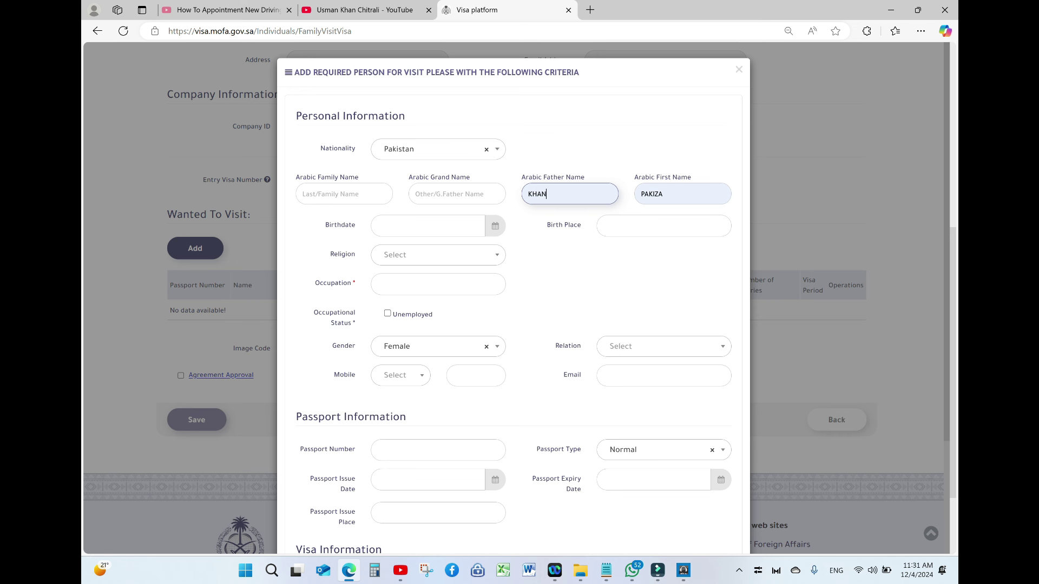
click(344, 194)
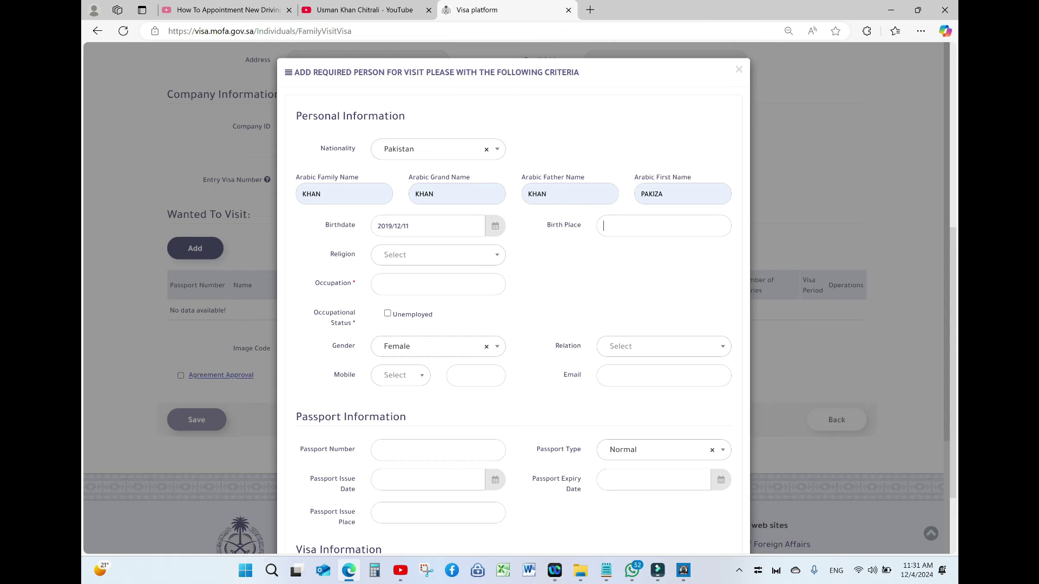
Autofill birth place PAKISTAN and occupation HOUSE WIFE, and set mobile code Saudi Arabia (00966).
click(893, 232)
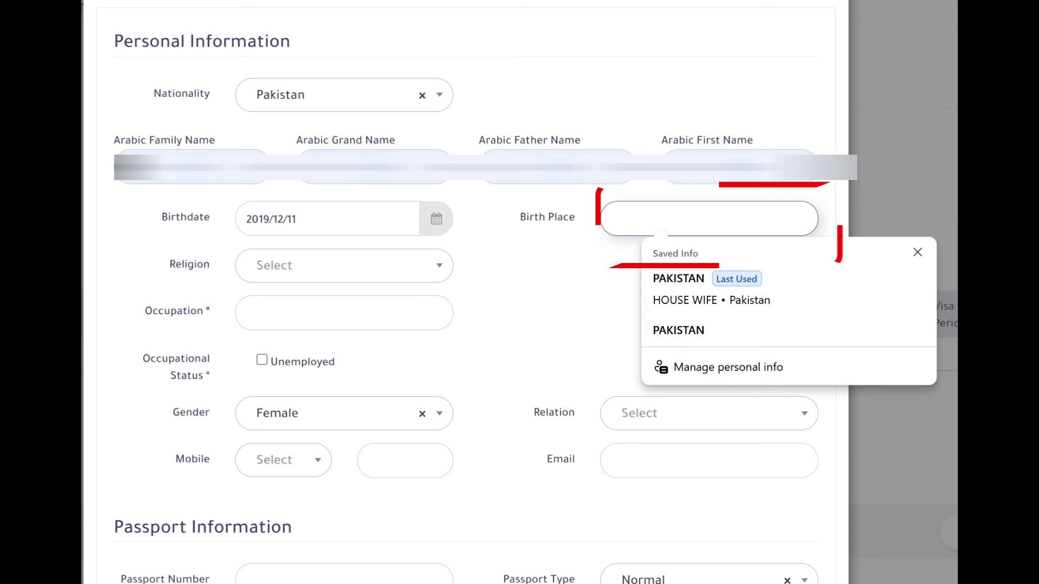
key(Down)
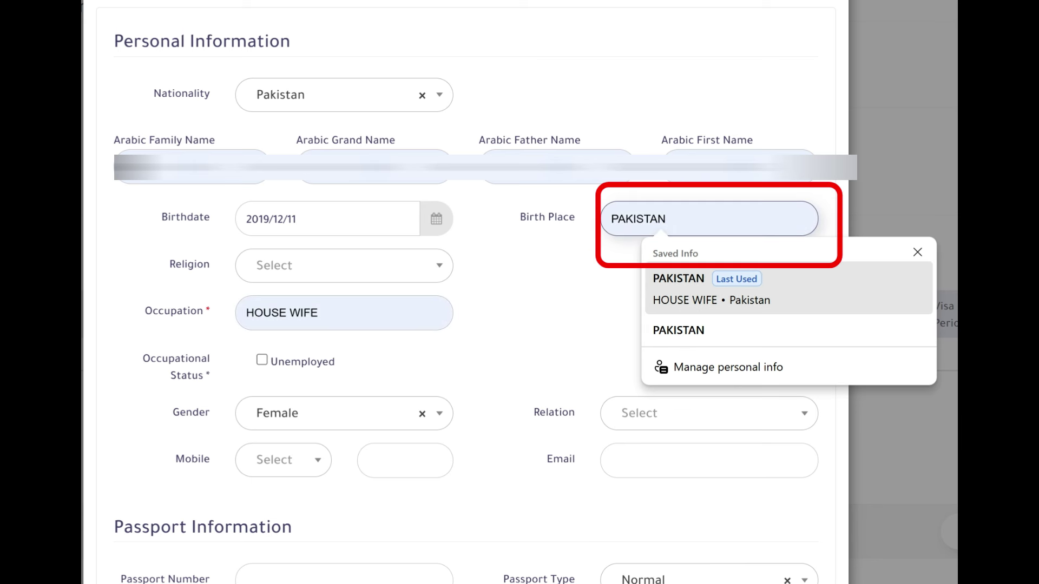
key(Return)
key(Return)
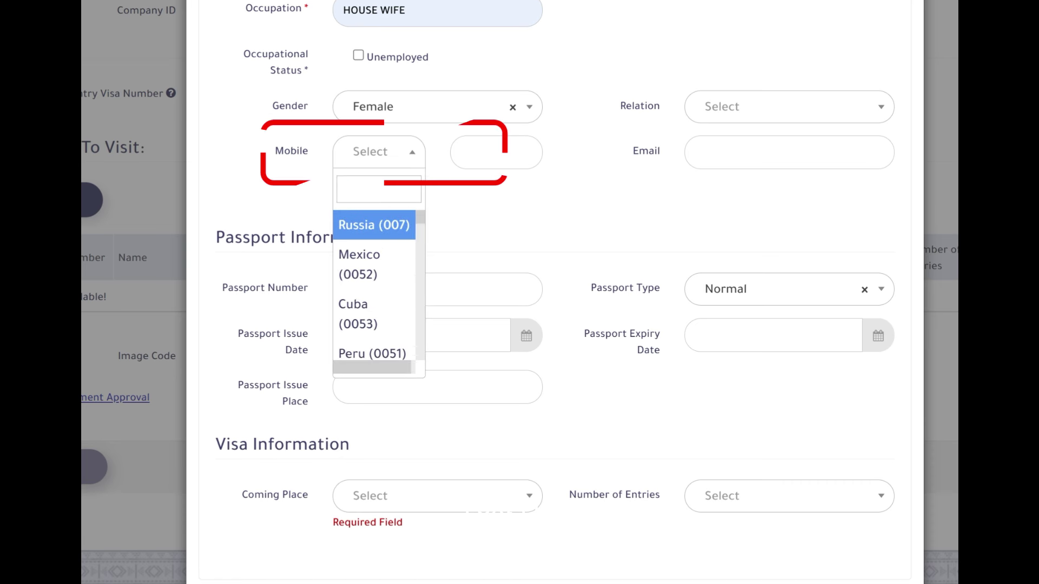
text(SAU)
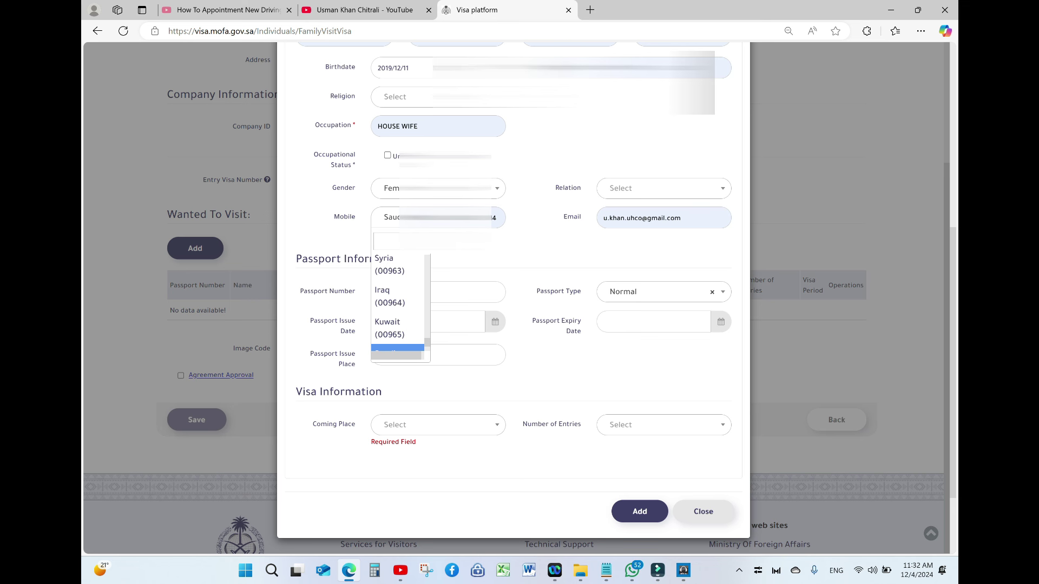
key(Return)
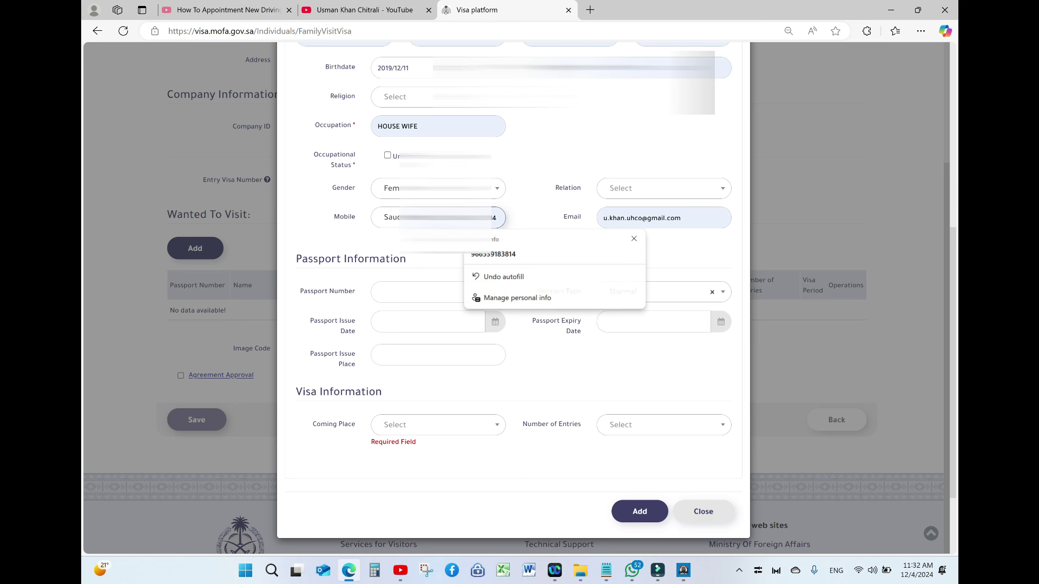
click(652, 218)
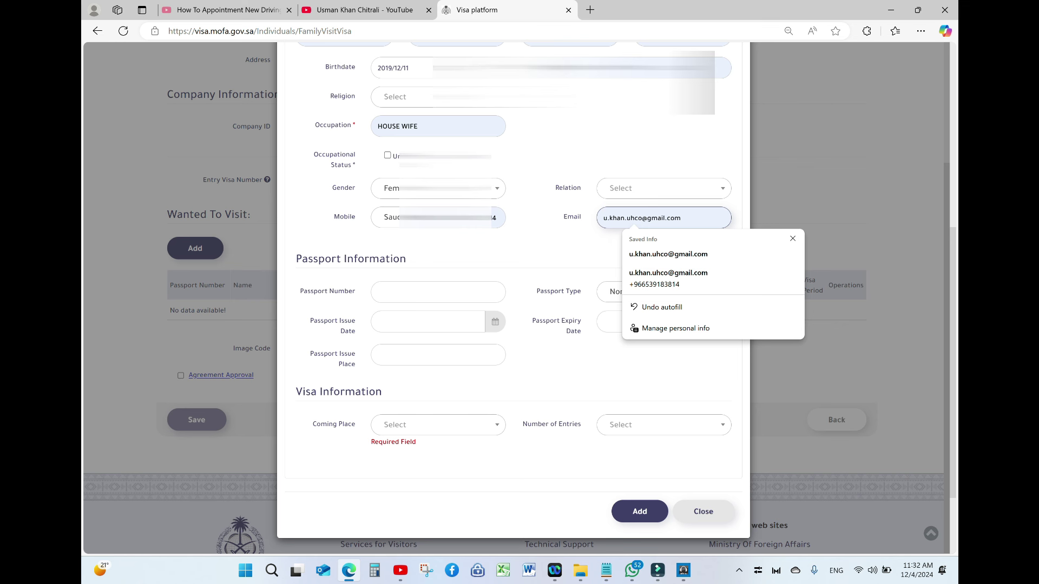
key(Escape)
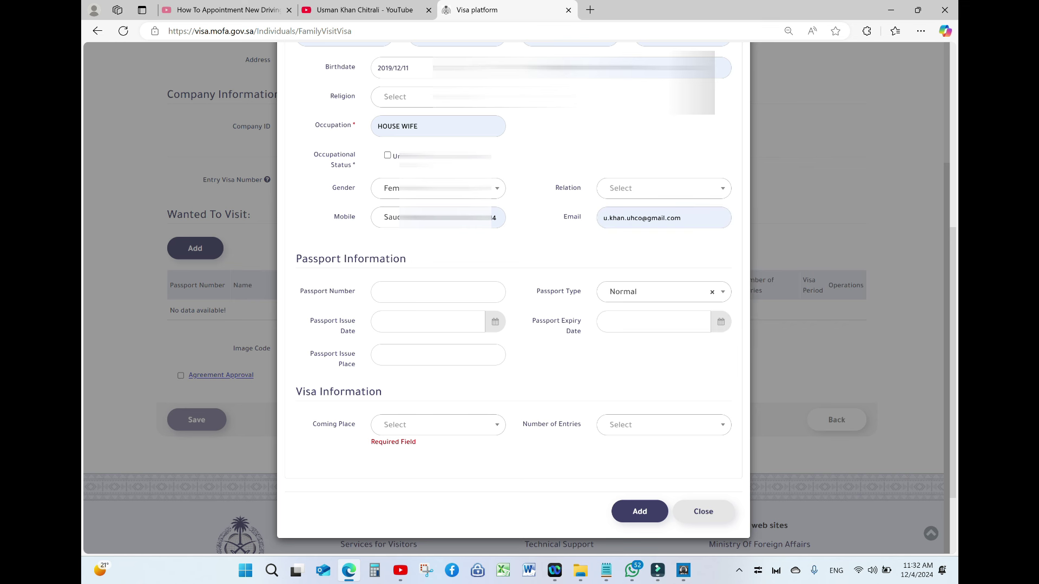
Autofill the passport number and keep the passport type as Normal.
click(439, 292)
key(Return)
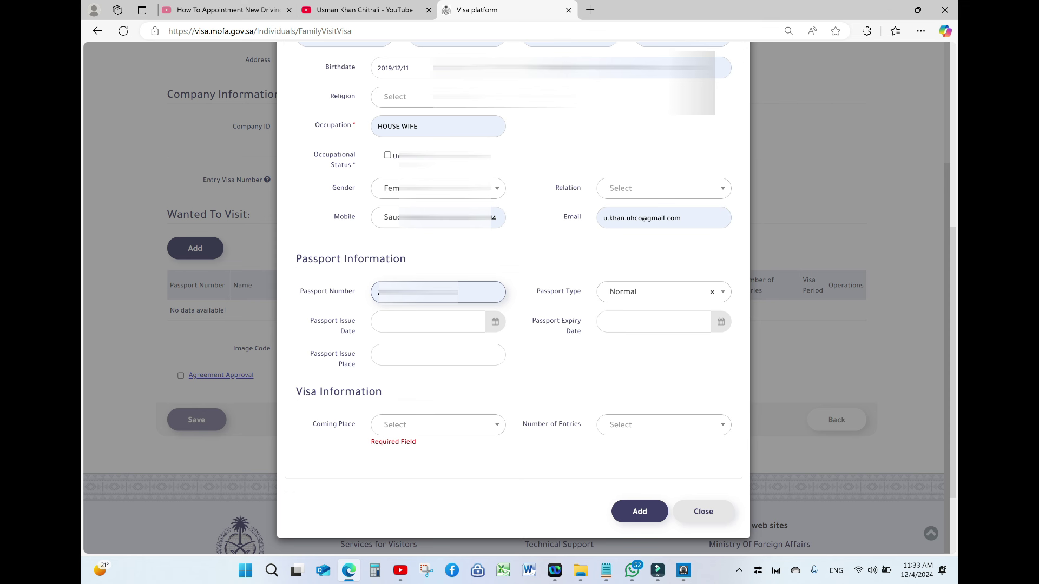
click(658, 291)
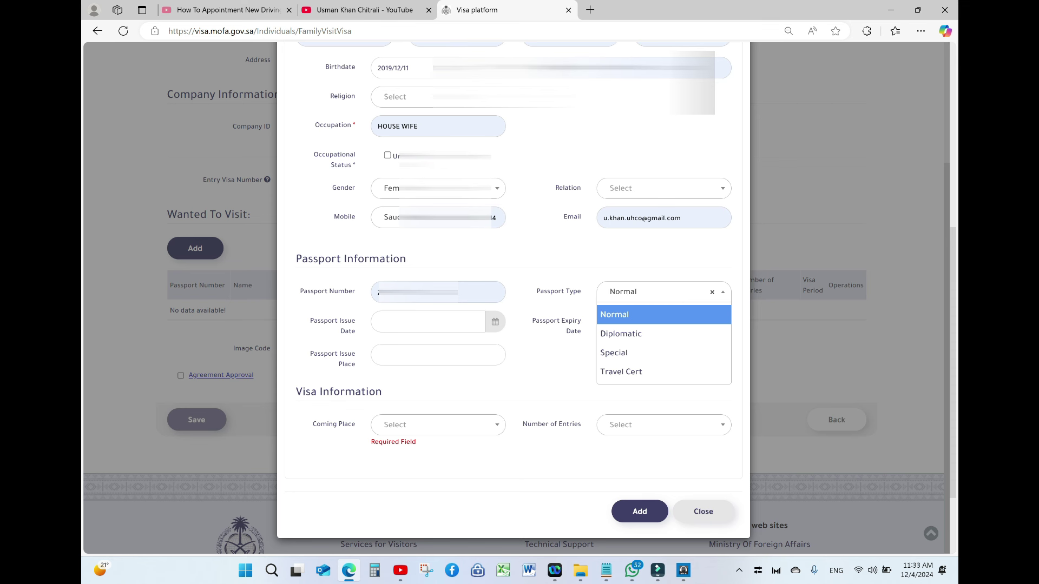
click(645, 295)
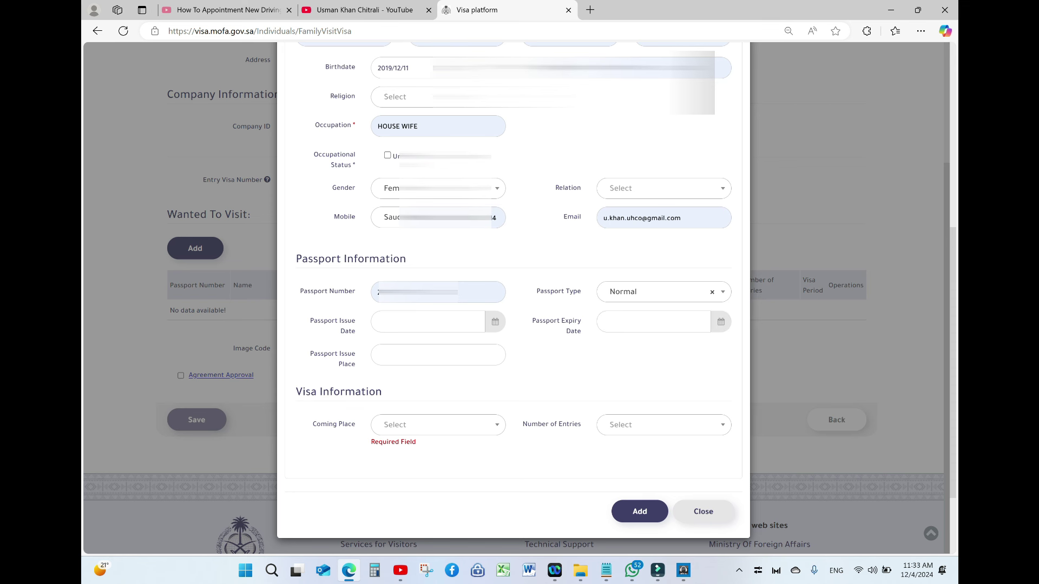
Set the passport issue date to 2014/12/03.
click(427, 322)
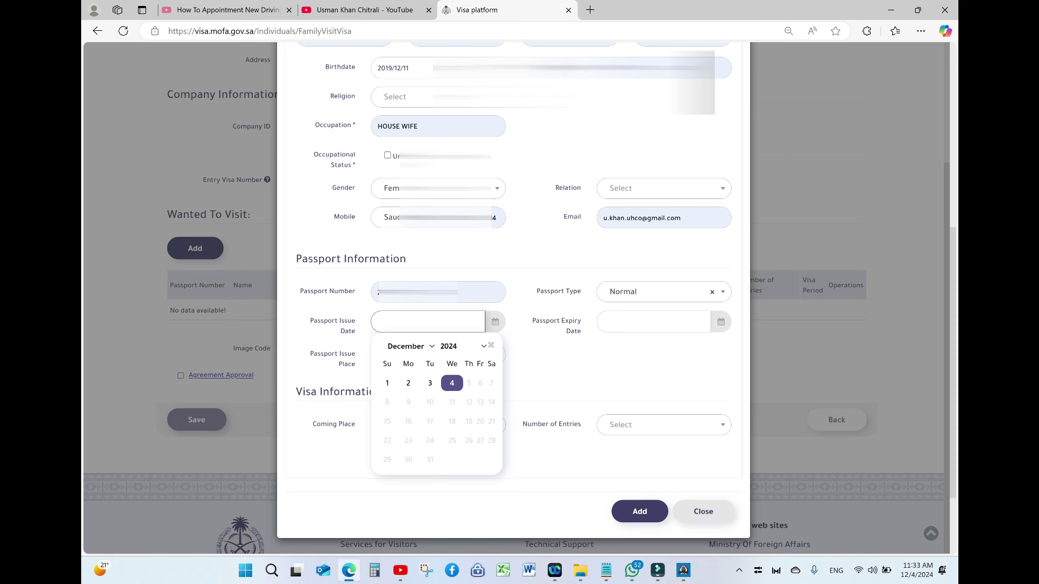
click(449, 346)
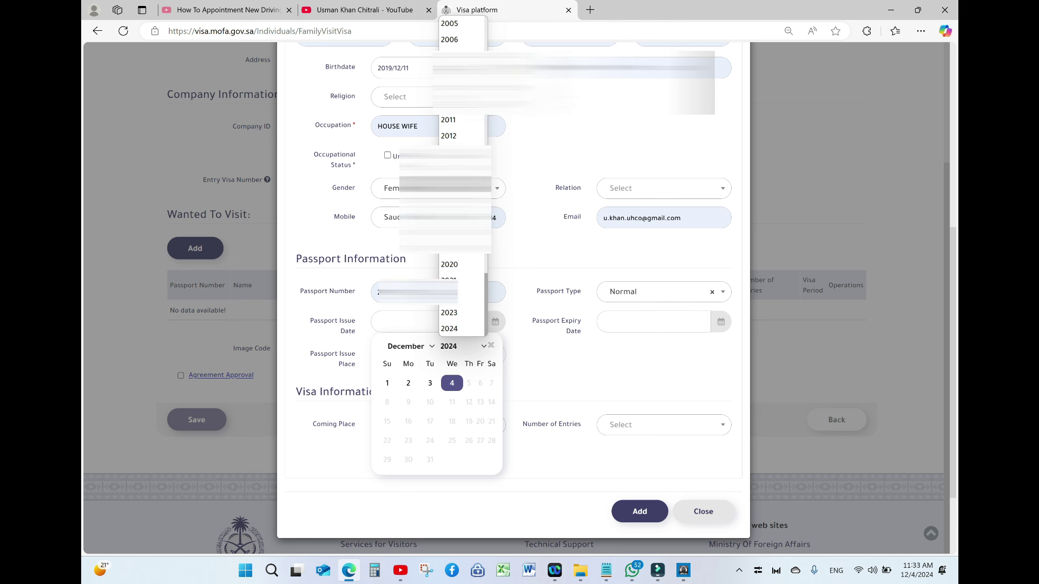
click(449, 169)
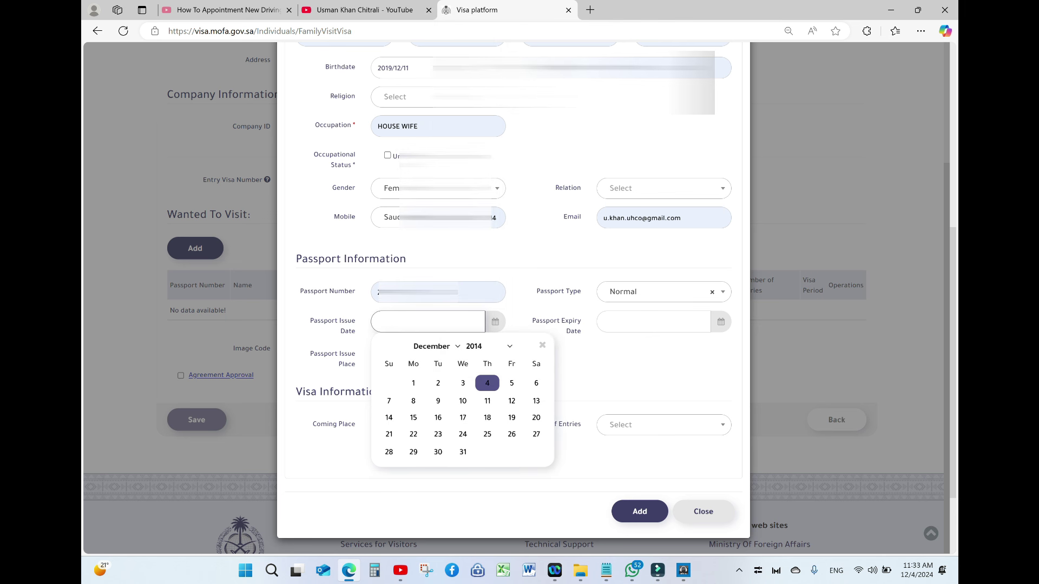
click(462, 383)
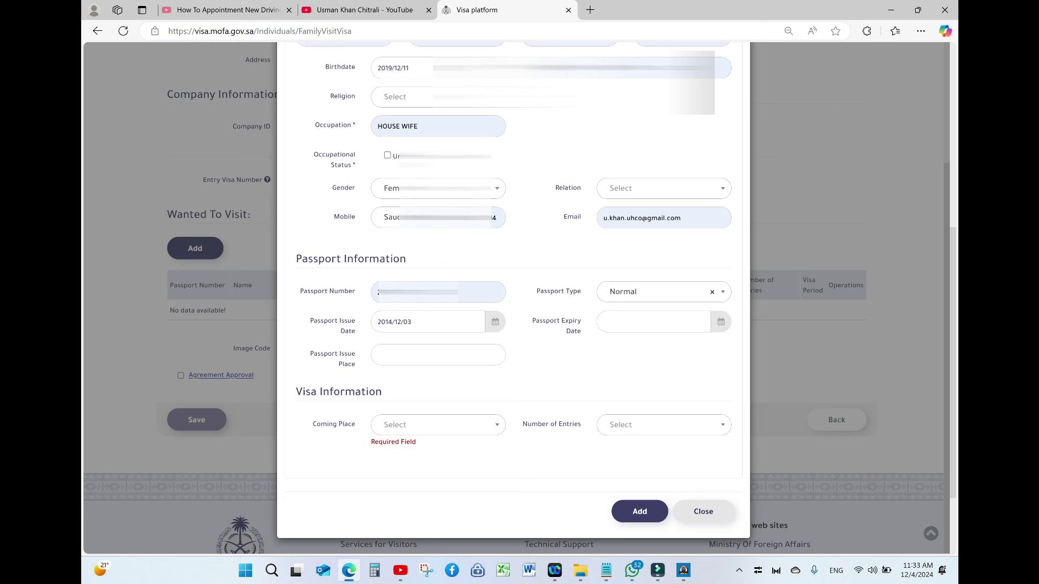
Set the passport expiry date to 2031/06/03.
click(653, 322)
click(709, 346)
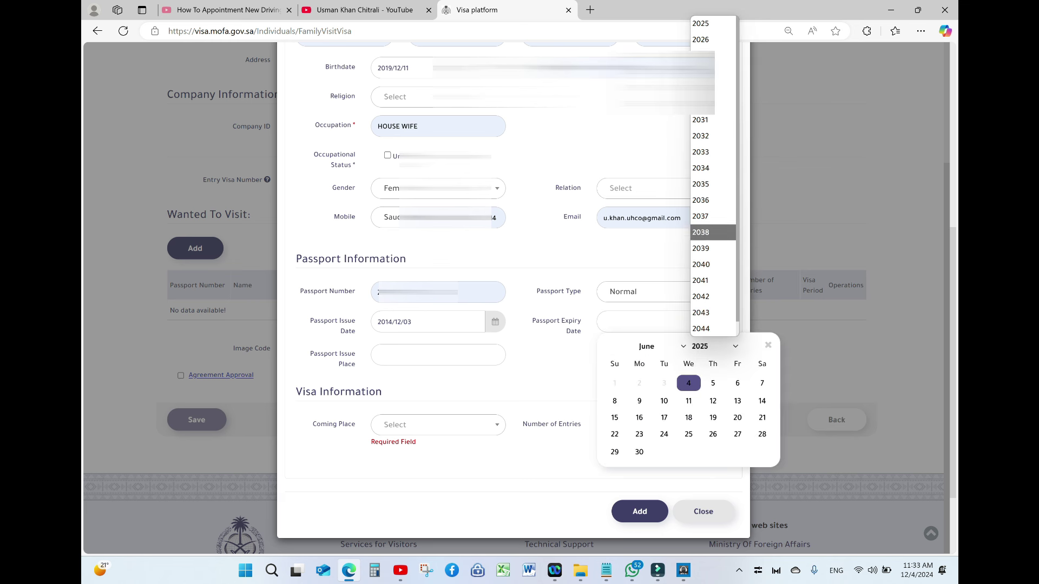
key(Up)
key(Return)
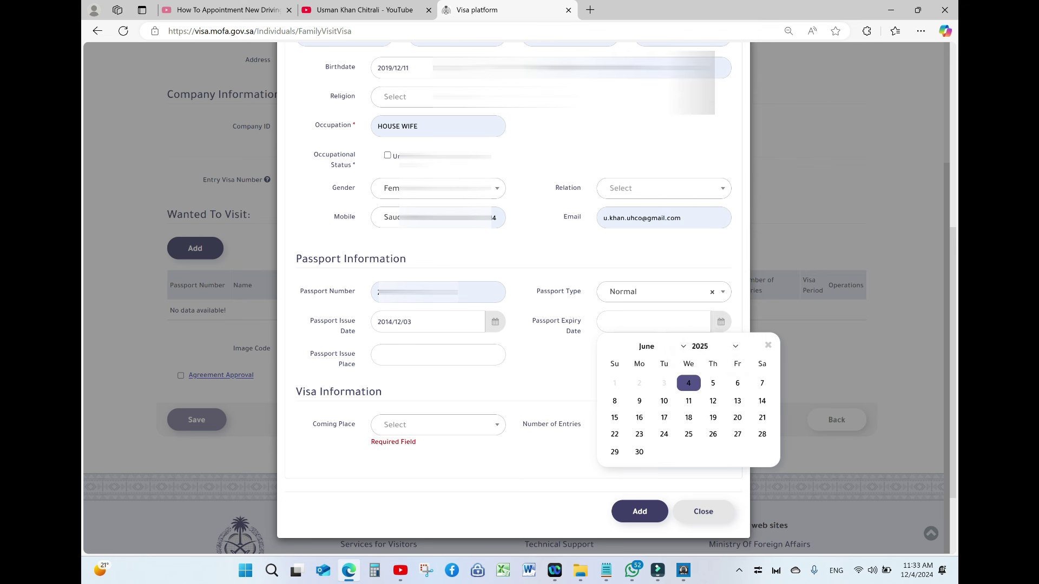
key(Left)
key(Return)
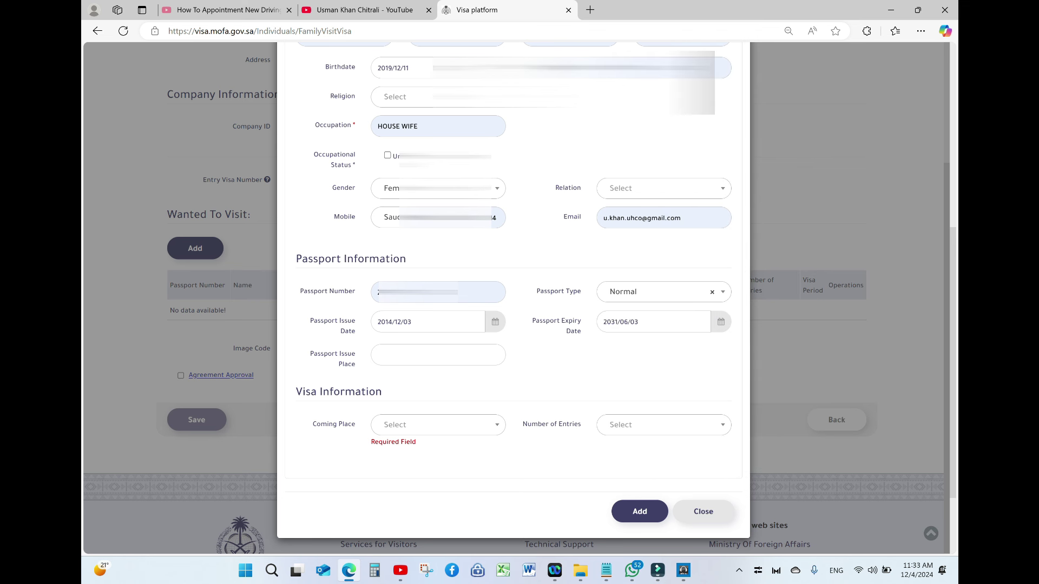
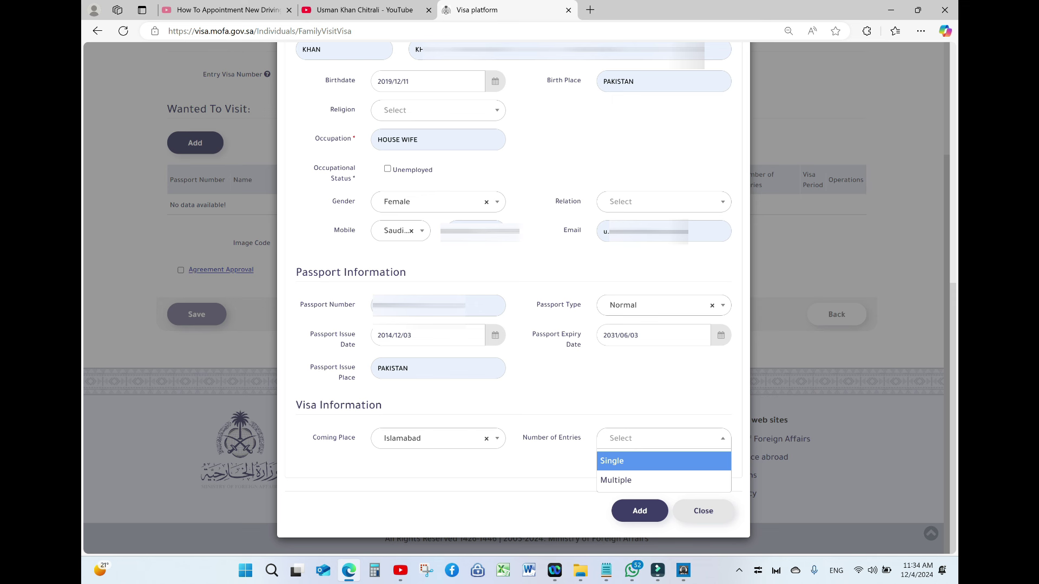
Set the visitor's number of entries to Multiple and the validity duration to 365.
key(Down)
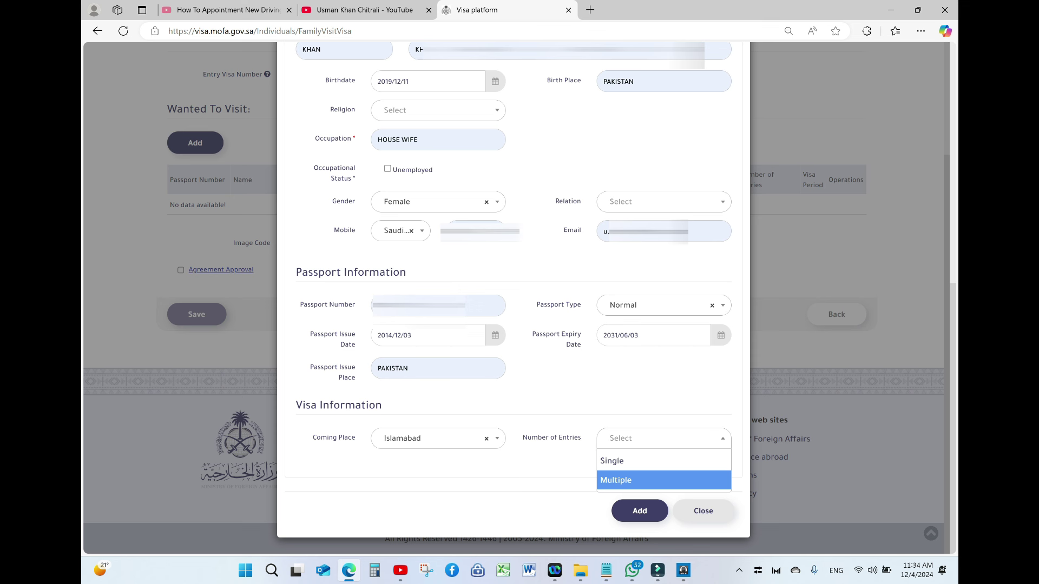
key(Up)
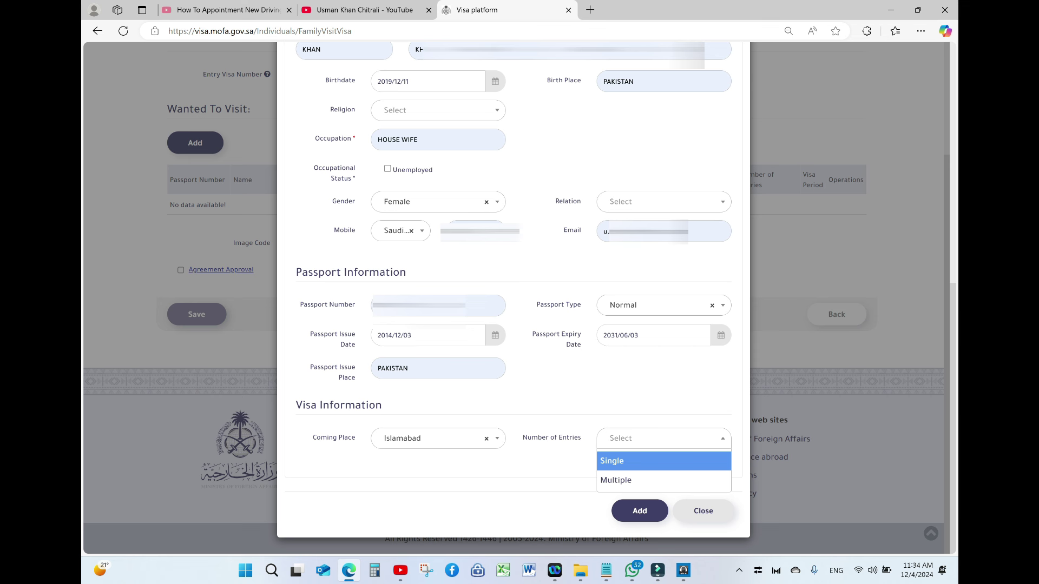
key(Return)
key(Return)
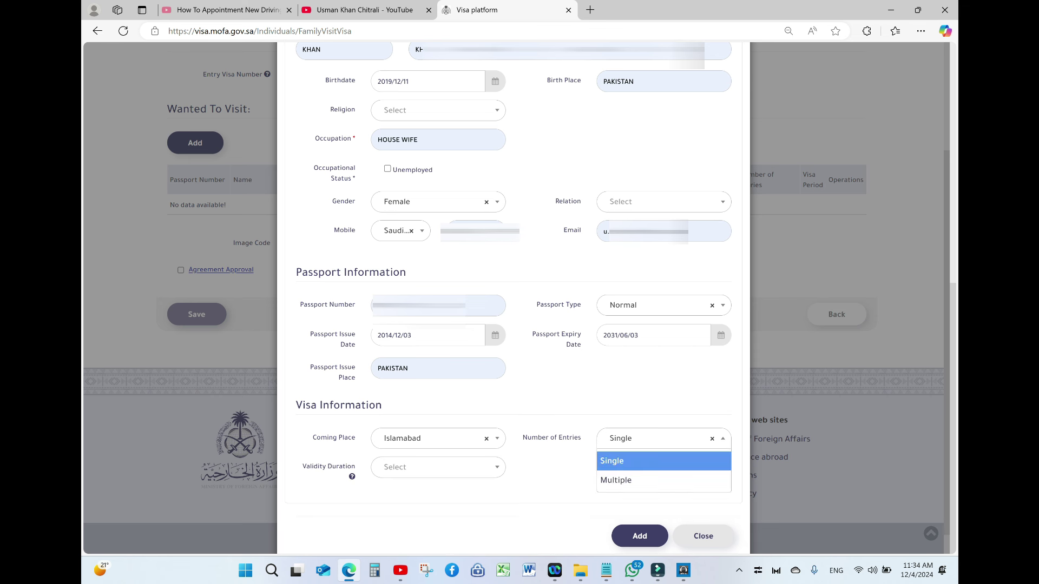
key(Down)
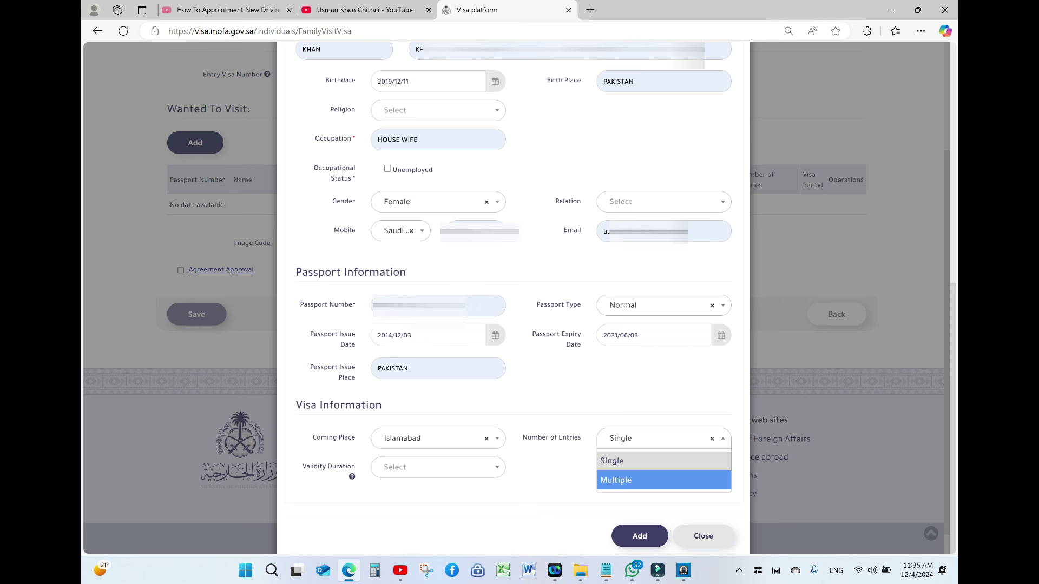
key(Return)
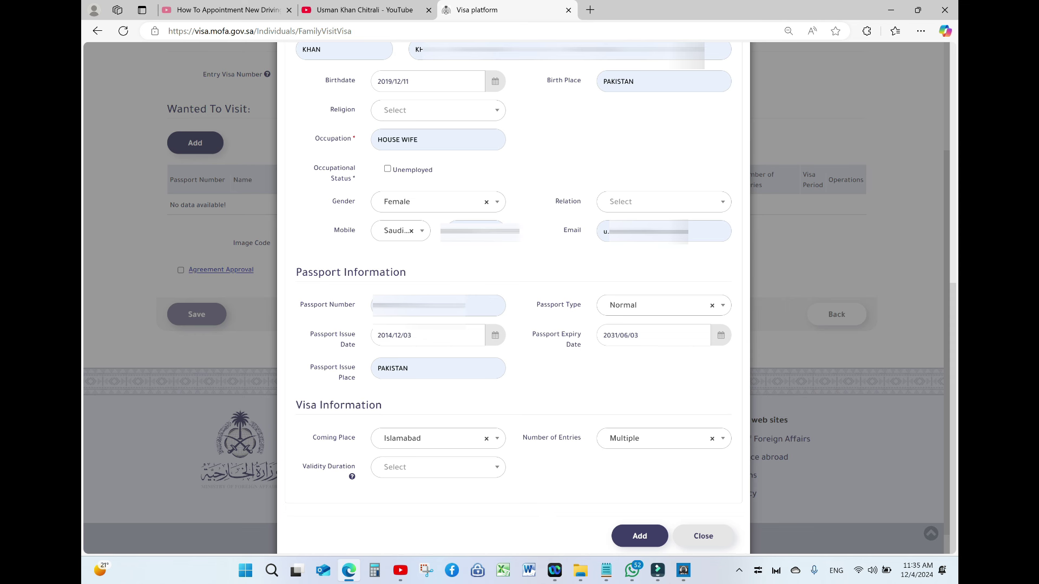
key(Down)
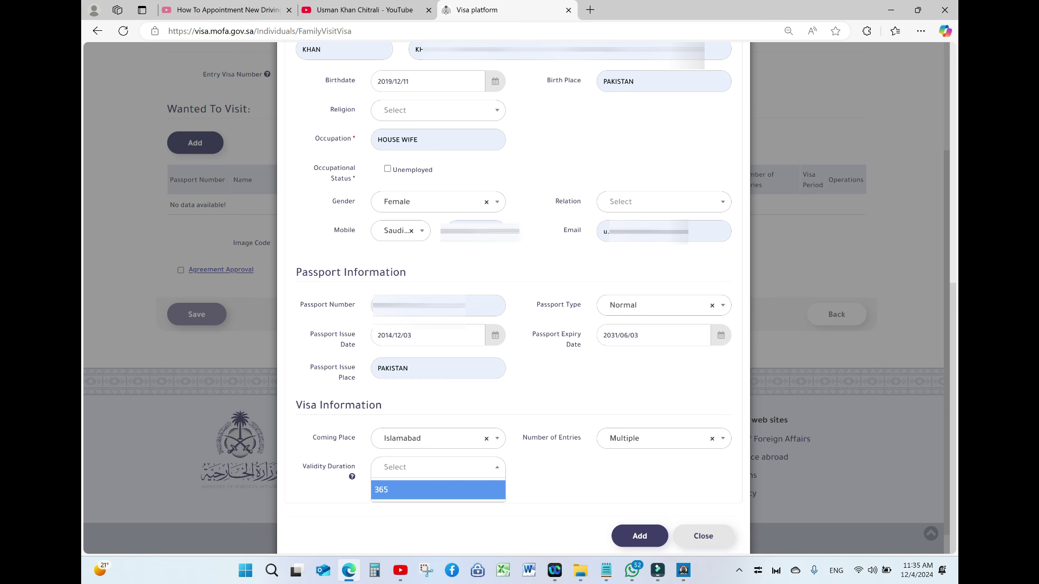
key(Return)
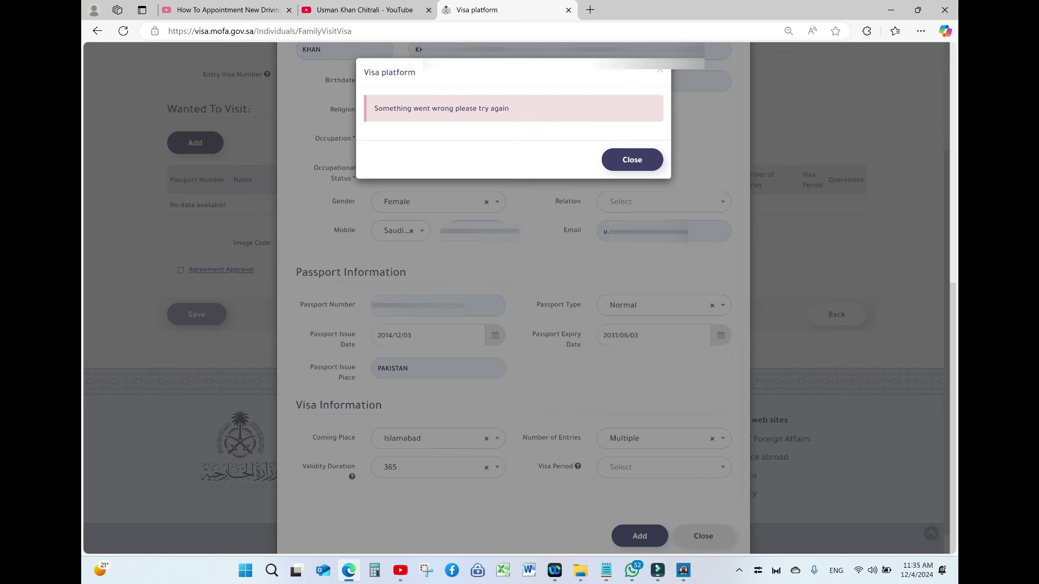
Dismiss the error, choose a 90-day visa period, and add this family member to the visit list.
key(Return)
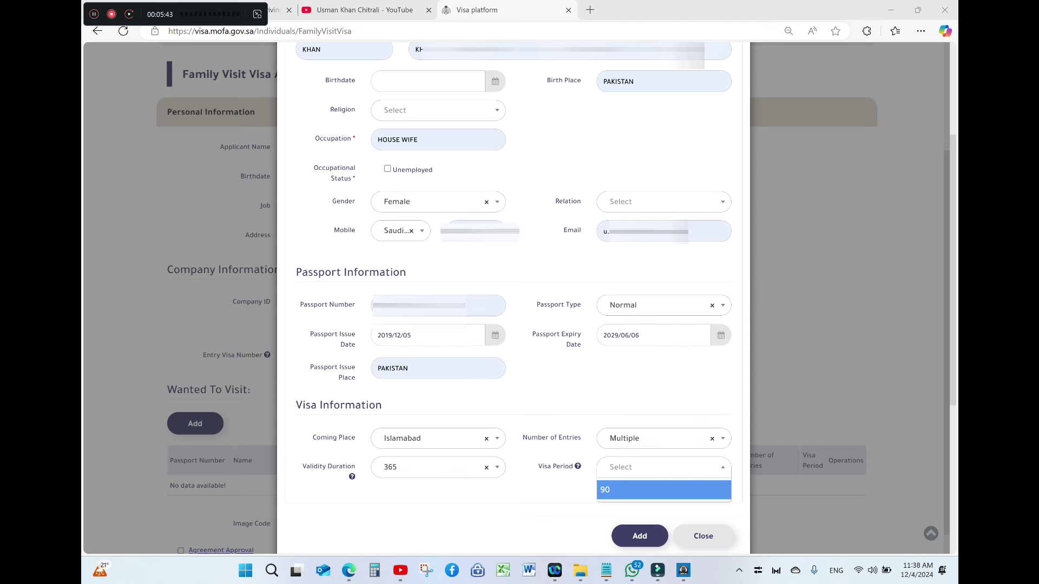
click(664, 489)
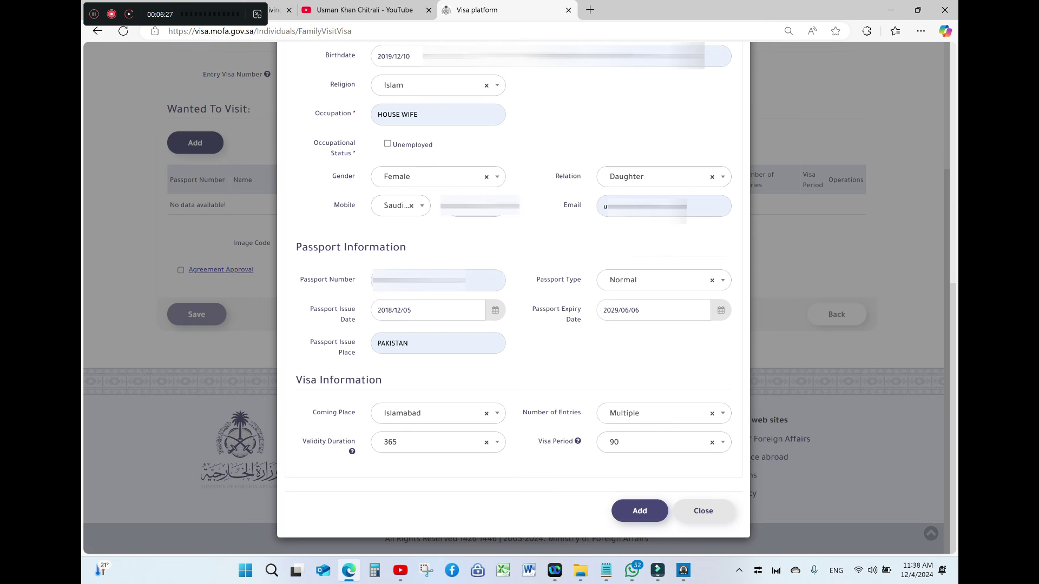
click(639, 511)
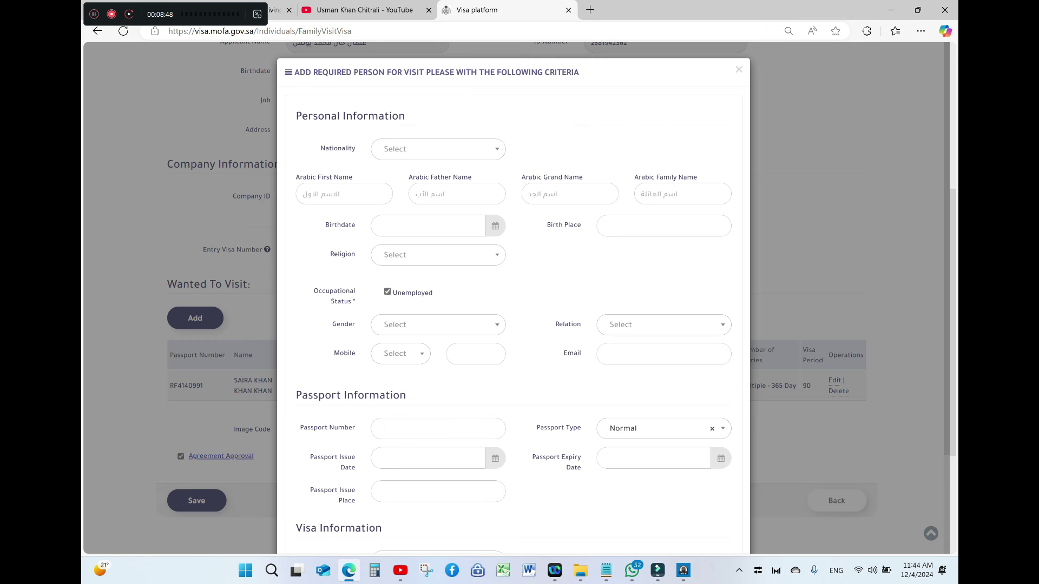
Select Pakistan as the daughter's nationality and begin setting her 2019/10/05 birthdate.
click(433, 149)
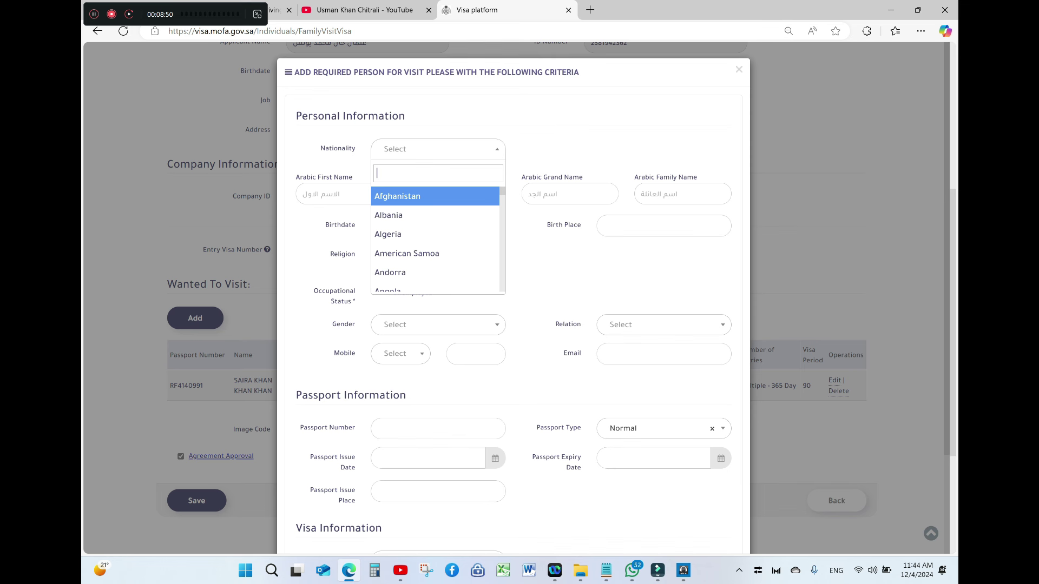
text(PAKISTAN)
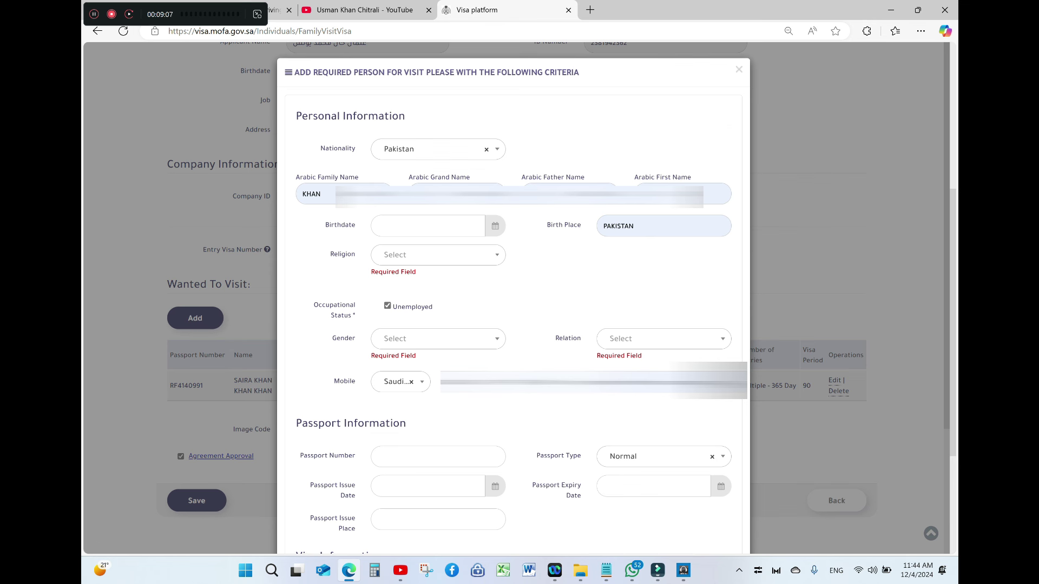
click(427, 226)
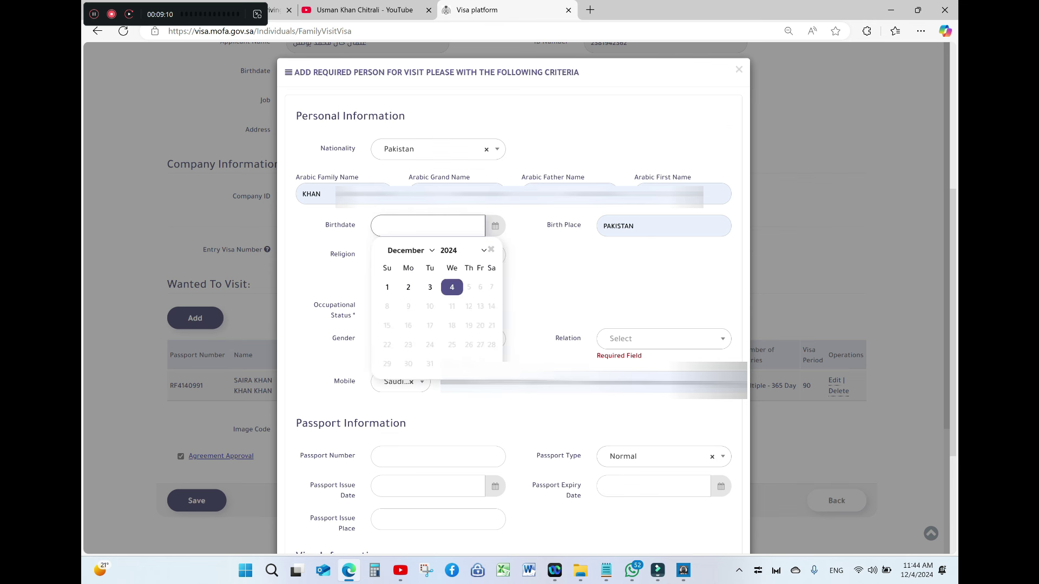
click(449, 250)
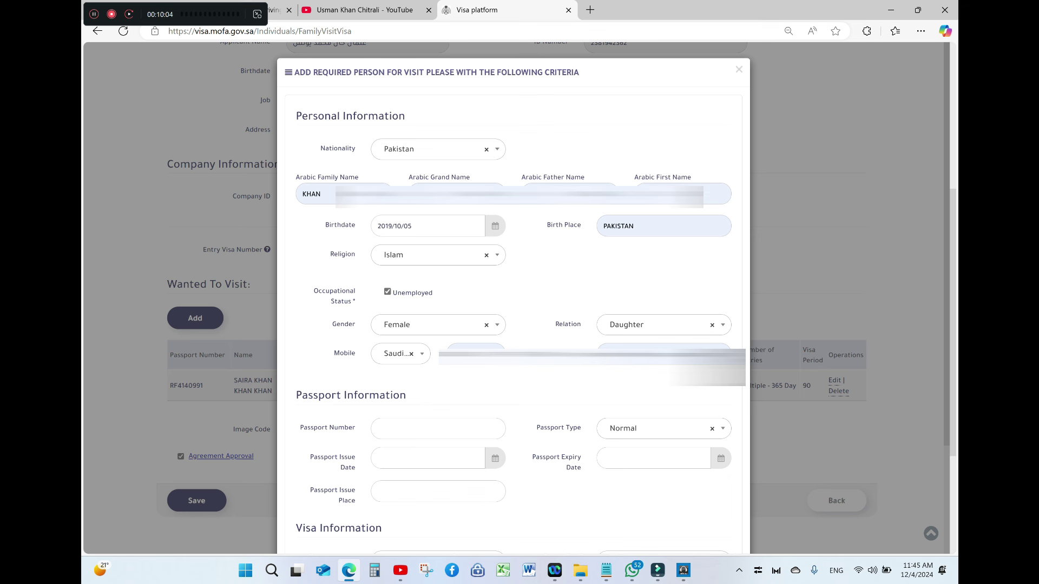
Enter the daughter's passport number and pick the passport issue date.
click(440, 428)
text(Z)
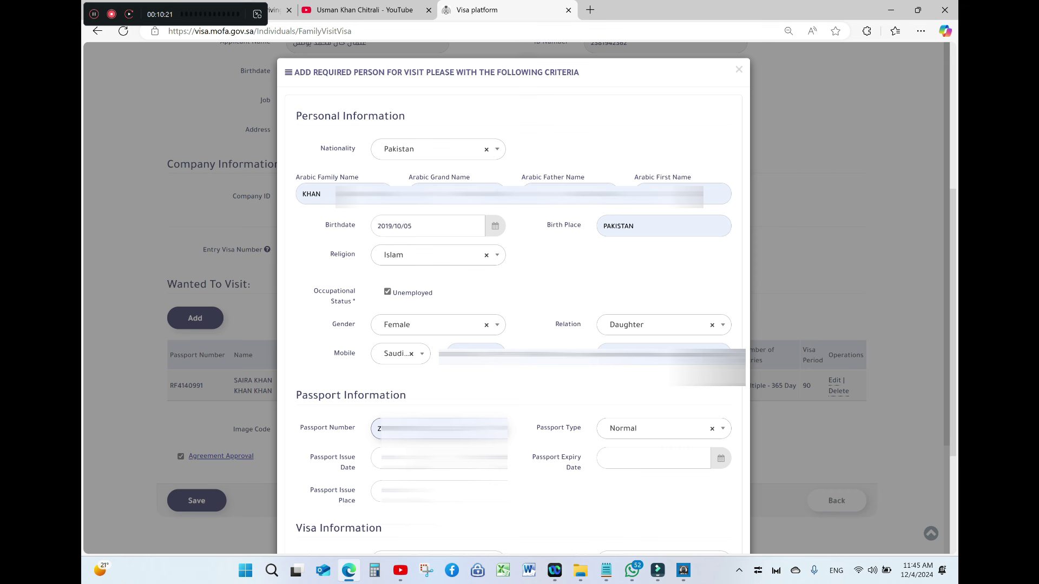
click(439, 458)
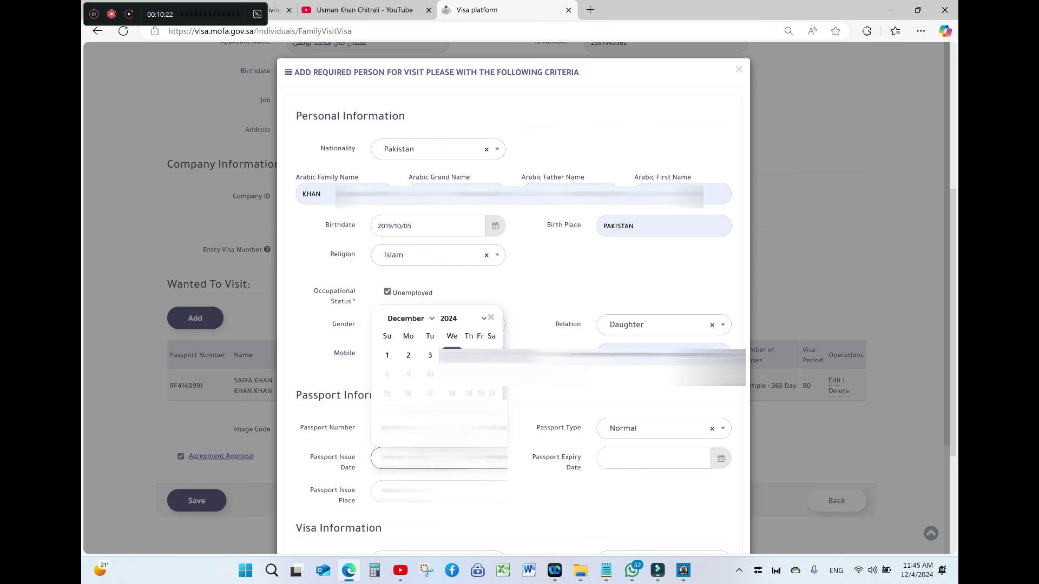
click(448, 319)
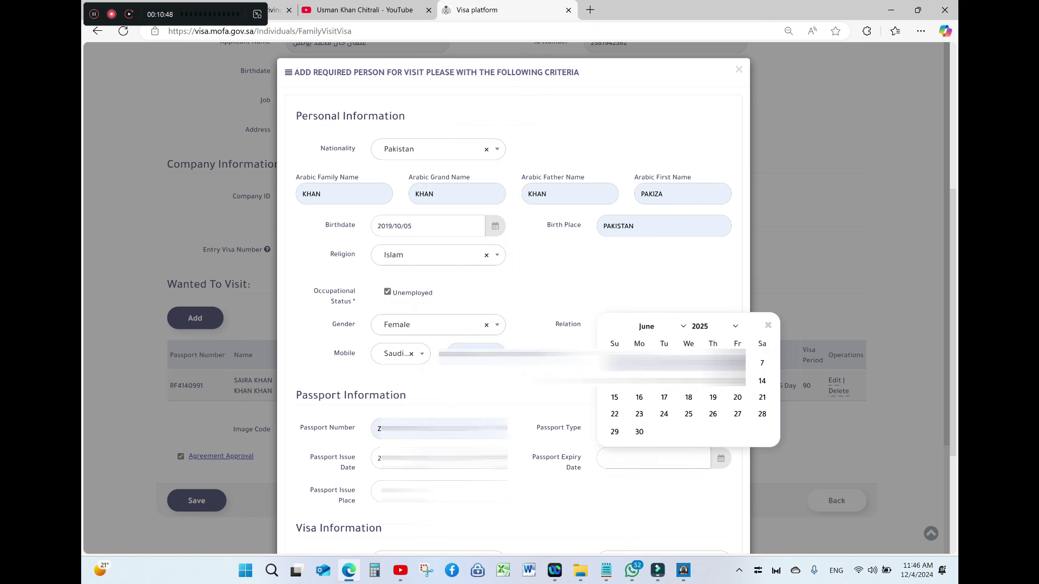
Set the passport expiry to 2025/07/08 and fill the issue place with PAKISTAN.
click(704, 327)
key(Escape)
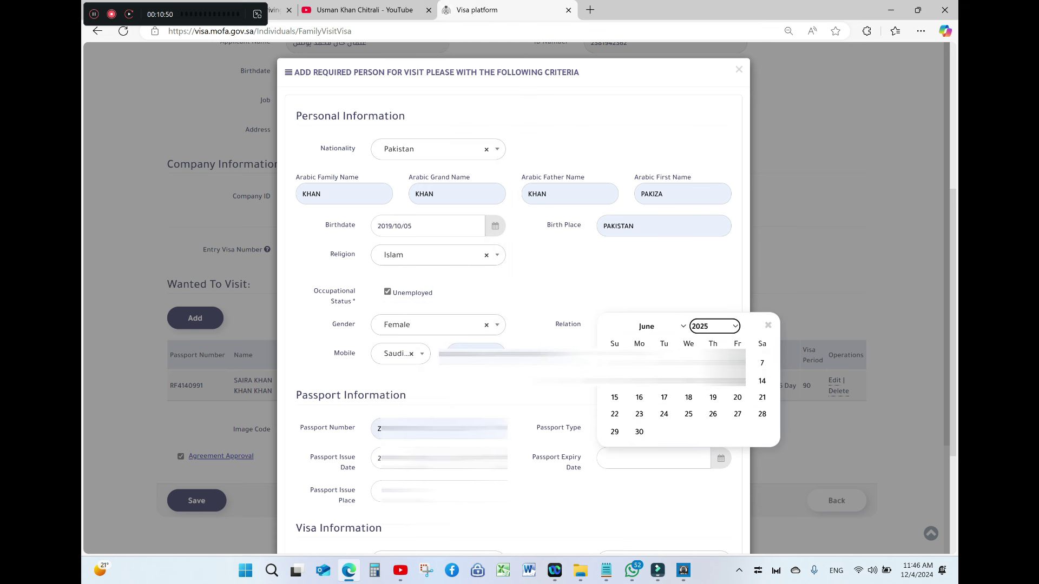
click(660, 327)
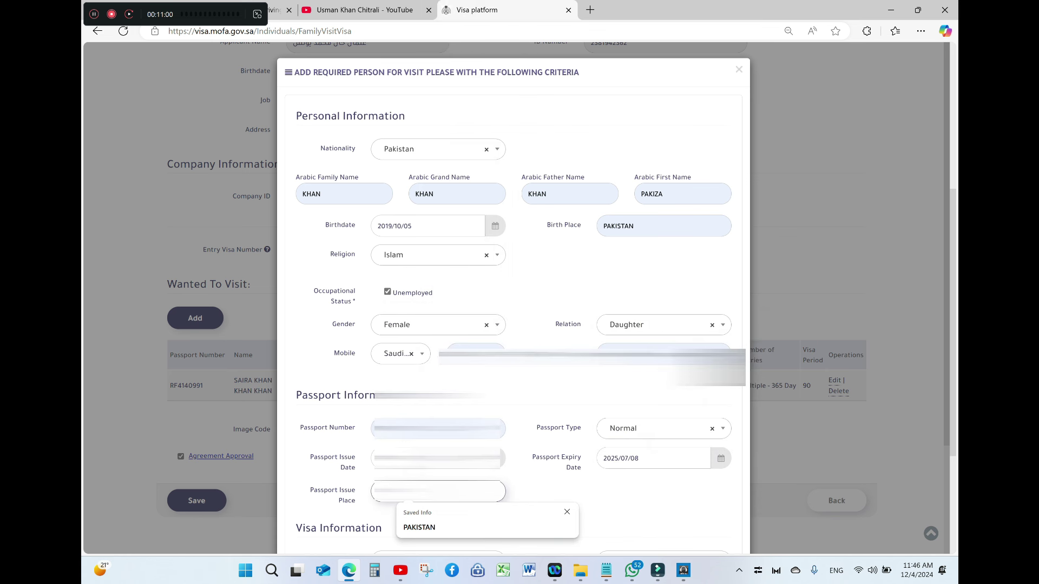
key(Down)
key(Return)
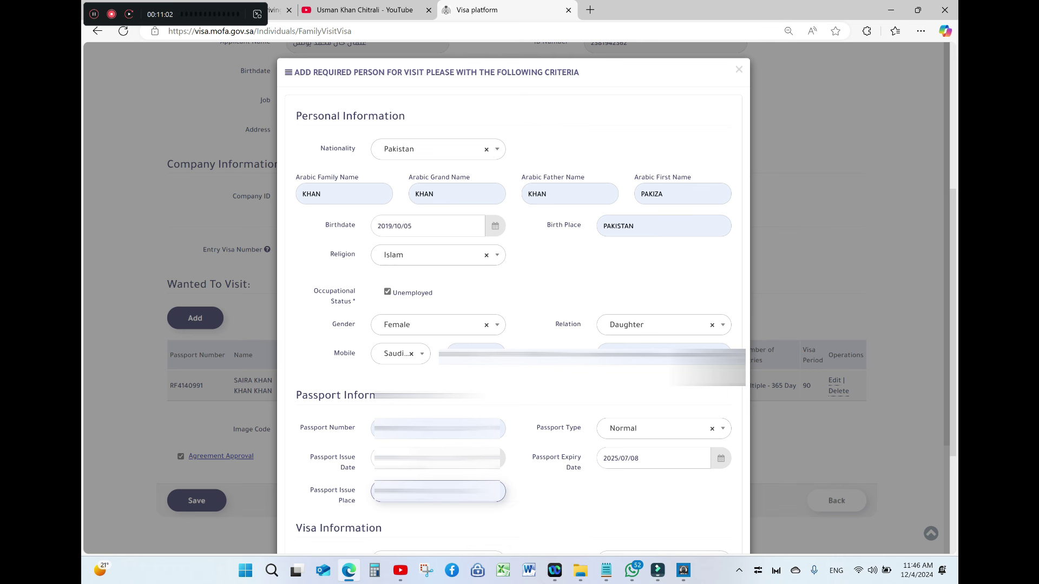
scroll(513, 298, down, 2)
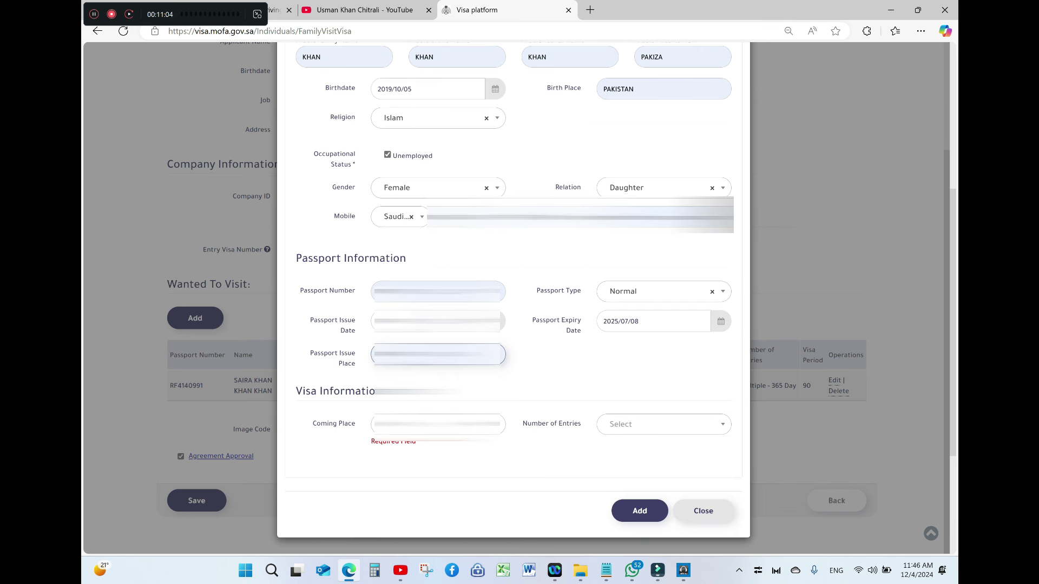
Accept the saved passport details suggestion and choose the visitor's coming place.
key(Down)
key(Down)
key(Down)
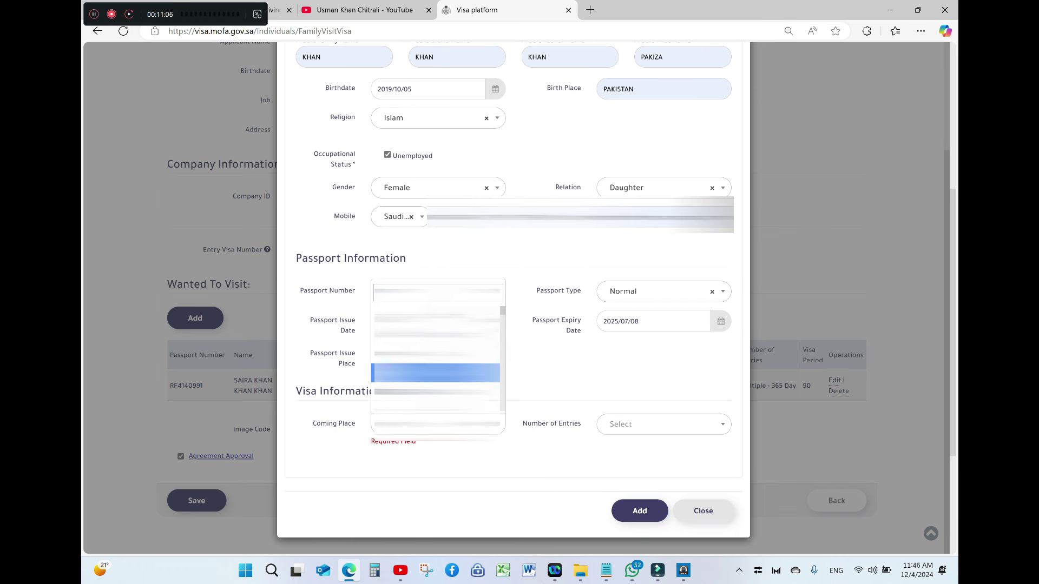
key(Up)
key(Up)
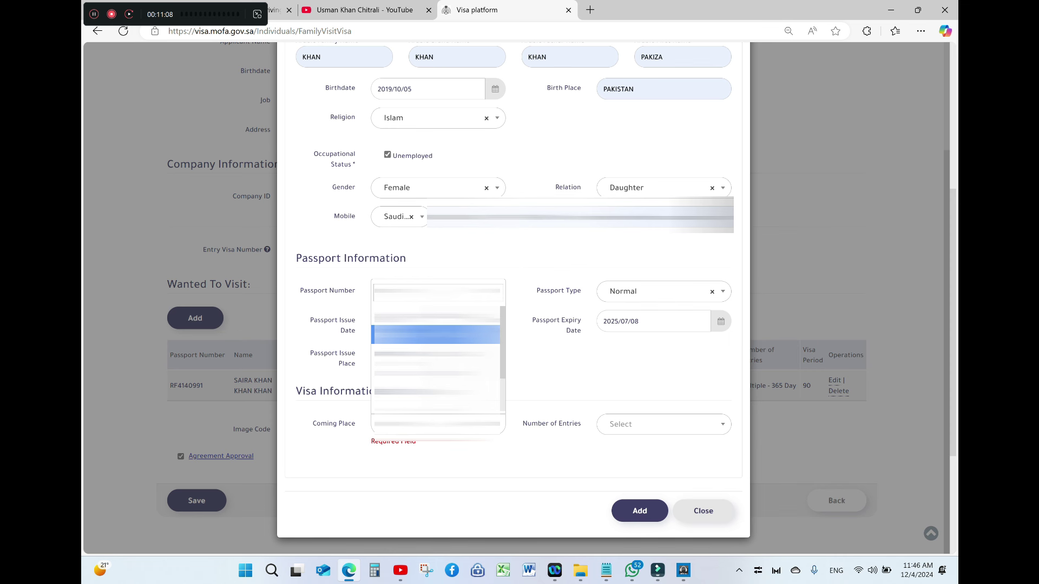
key(Return)
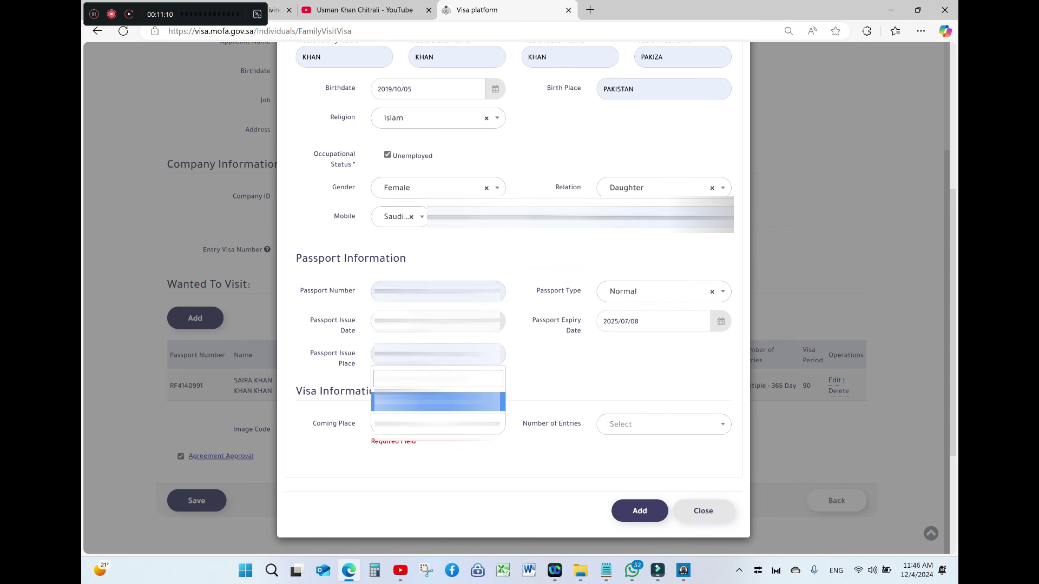
key(Return)
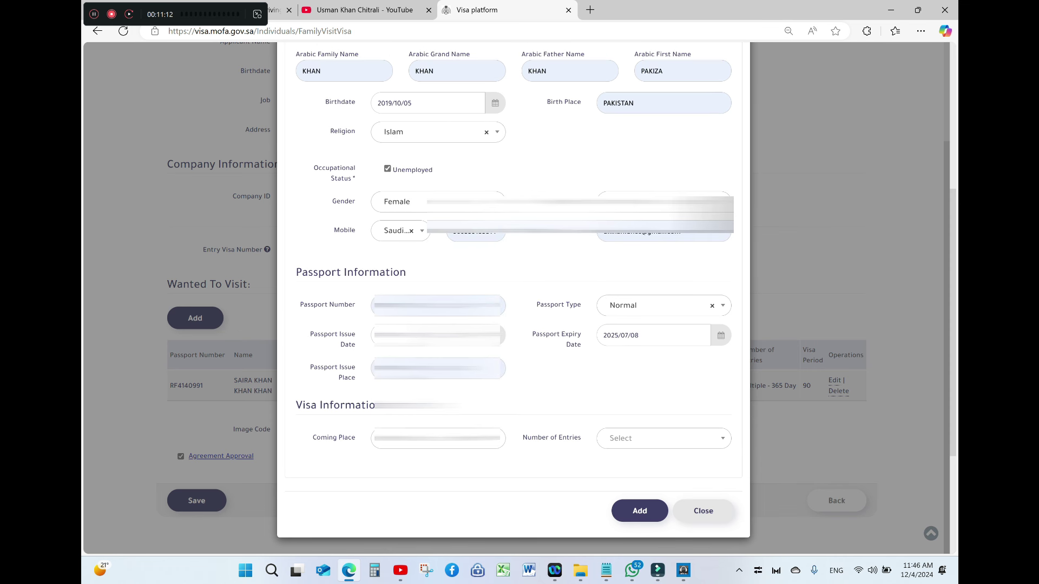
Set the daughter's entries to Multiple, validity duration to 365, and visa period to 90.
key(Tab)
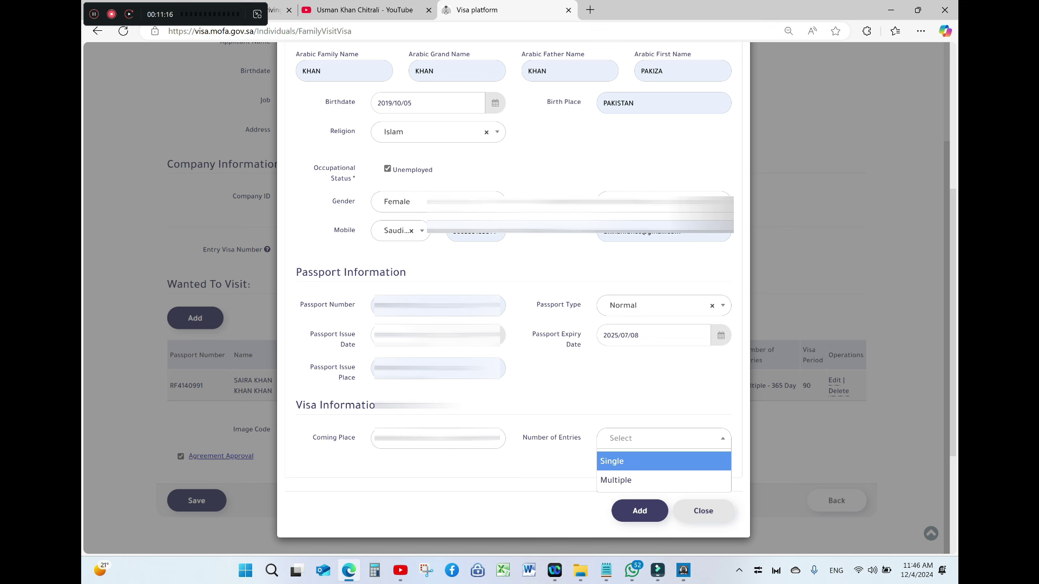
key(Down)
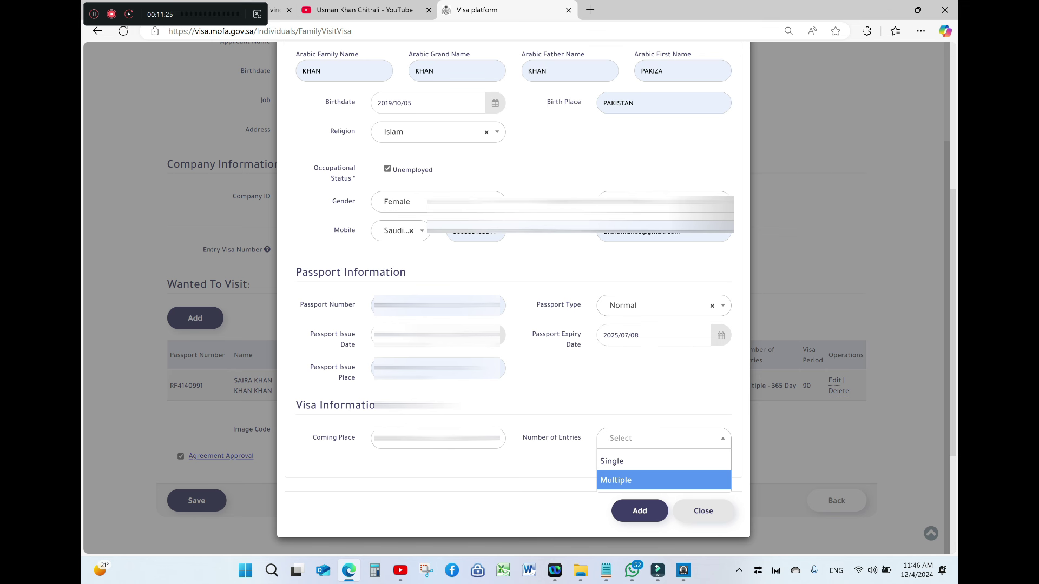
key(Return)
key(Tab)
key(Down)
key(Return)
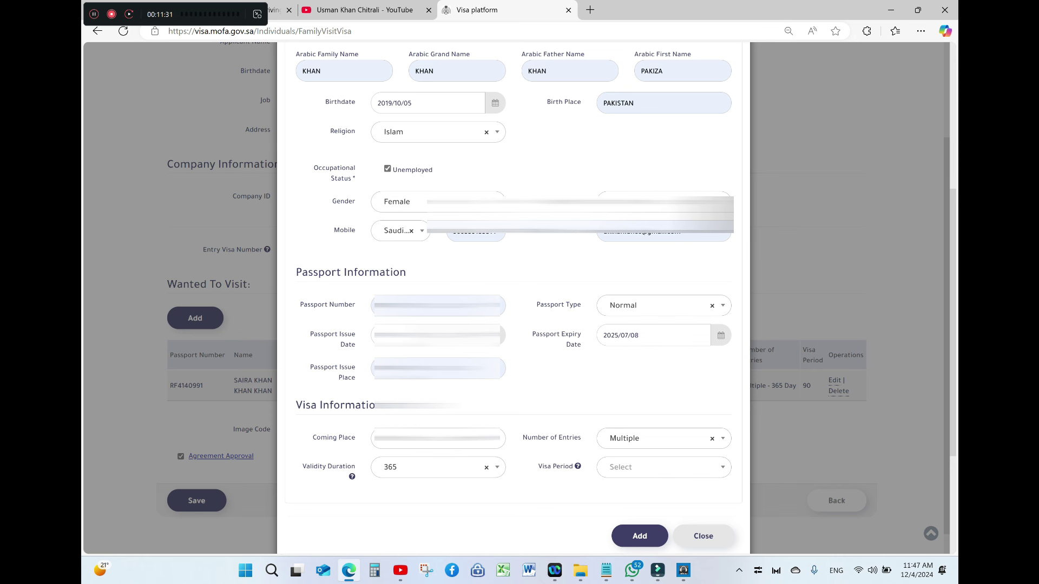
key(Tab)
key(Down)
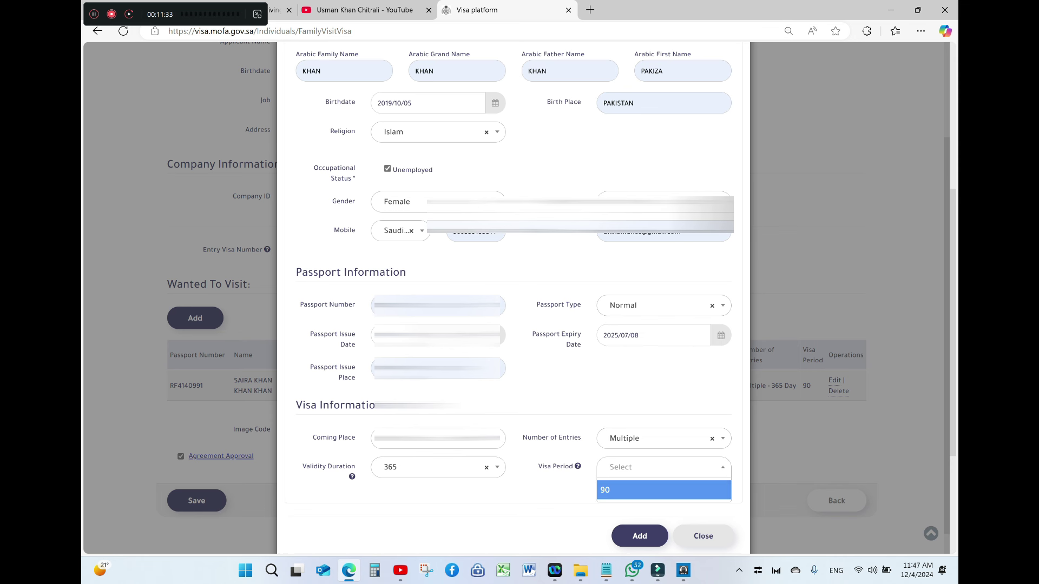
key(Return)
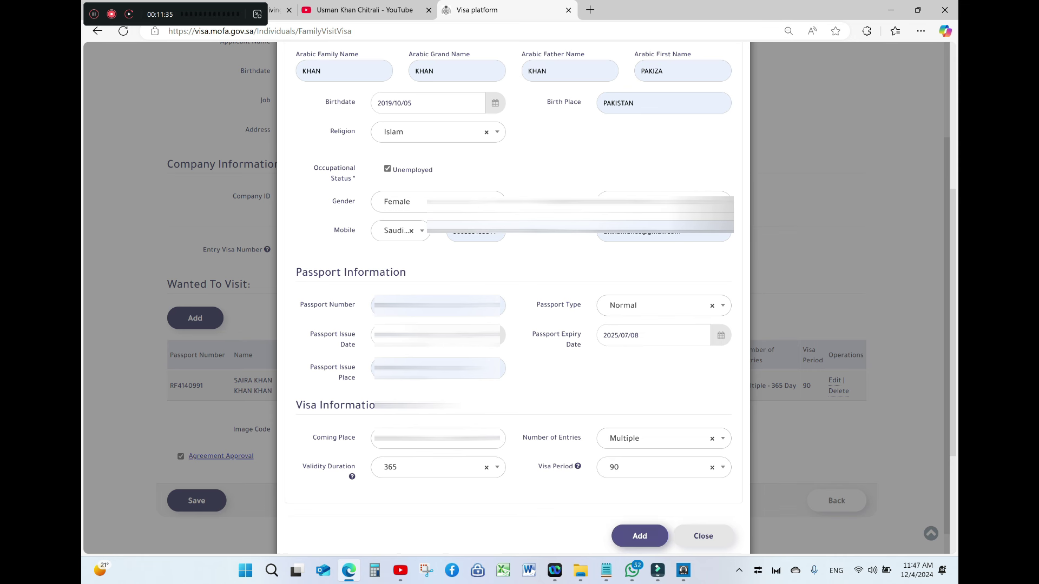
Review the daughter's details and confirm adding her to the visit list.
scroll(513, 298, up, 3)
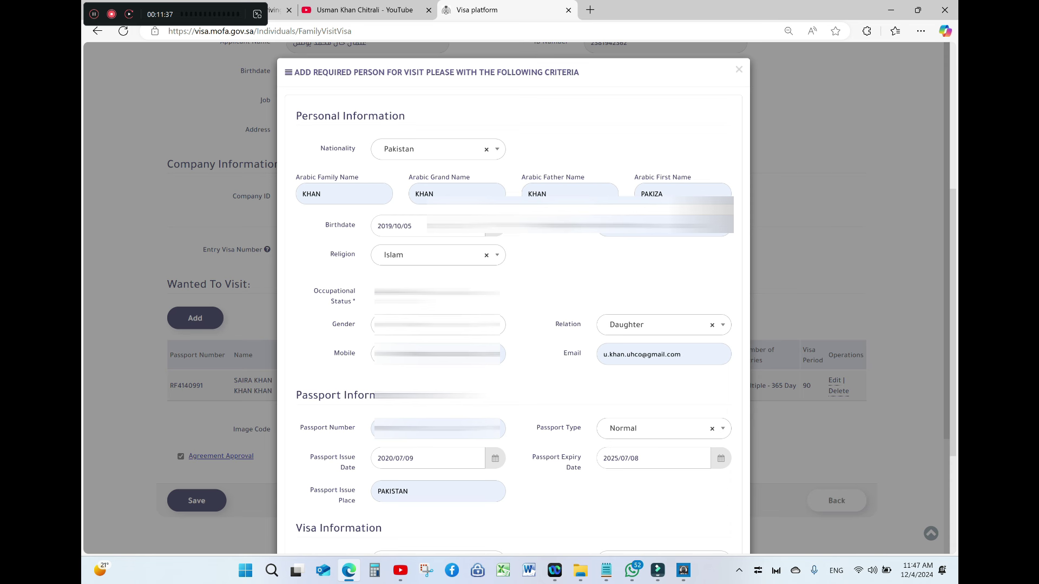
scroll(513, 298, down, 3)
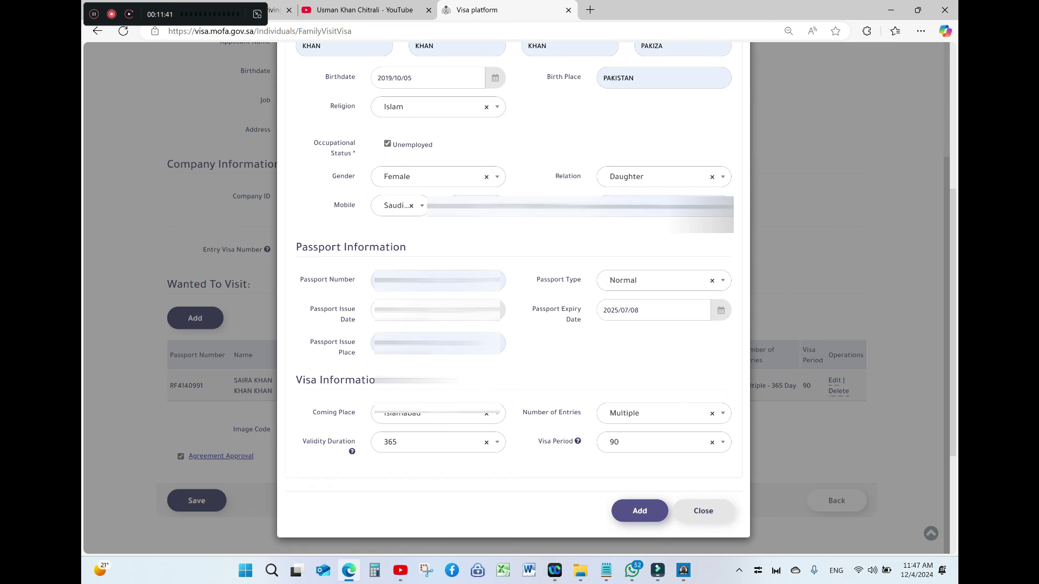
key(Return)
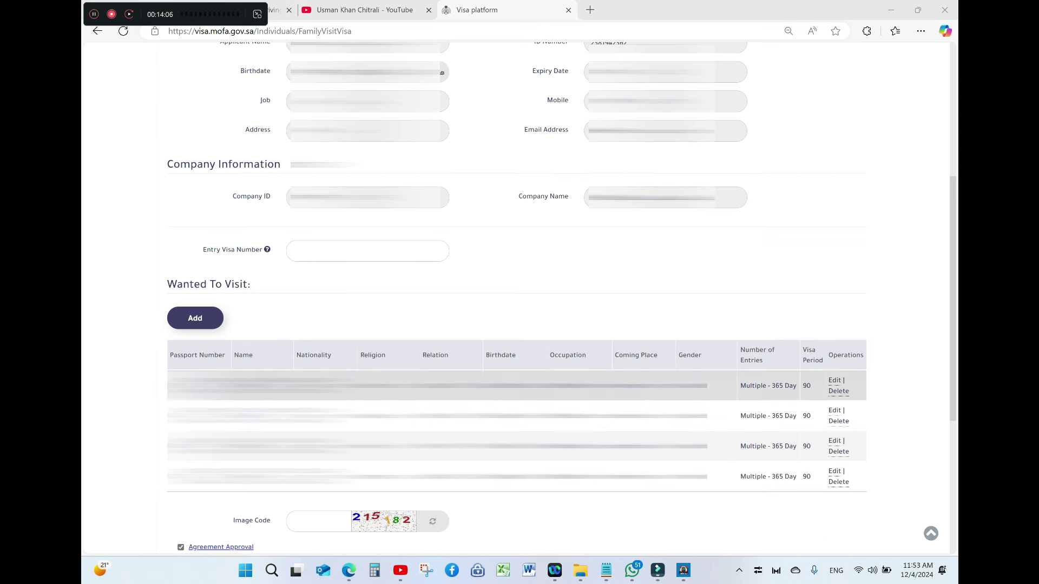
Enter the image code and save the family visit request for all four visitors.
scroll(516, 297, down, 3)
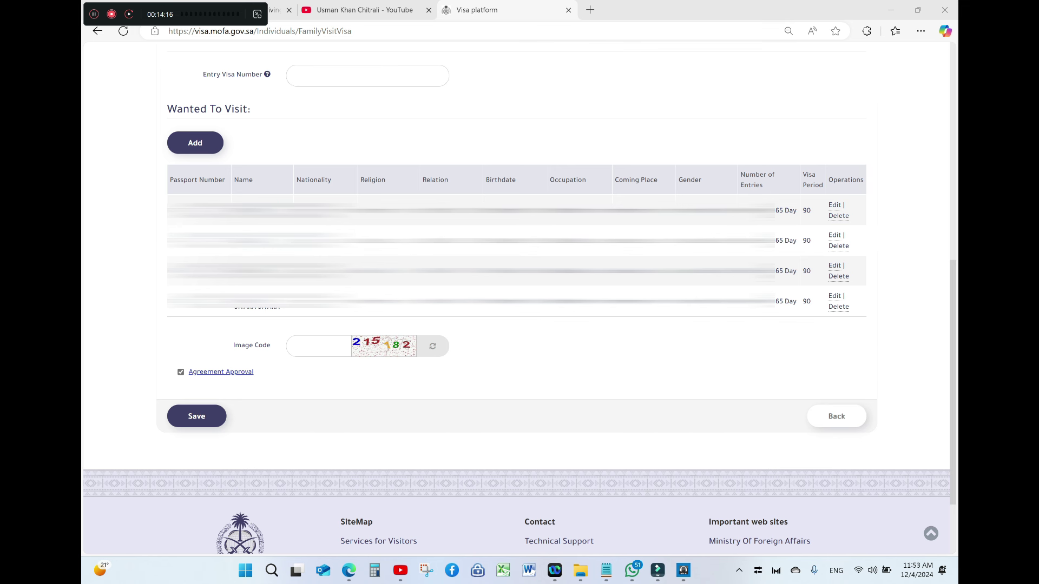
click(319, 347)
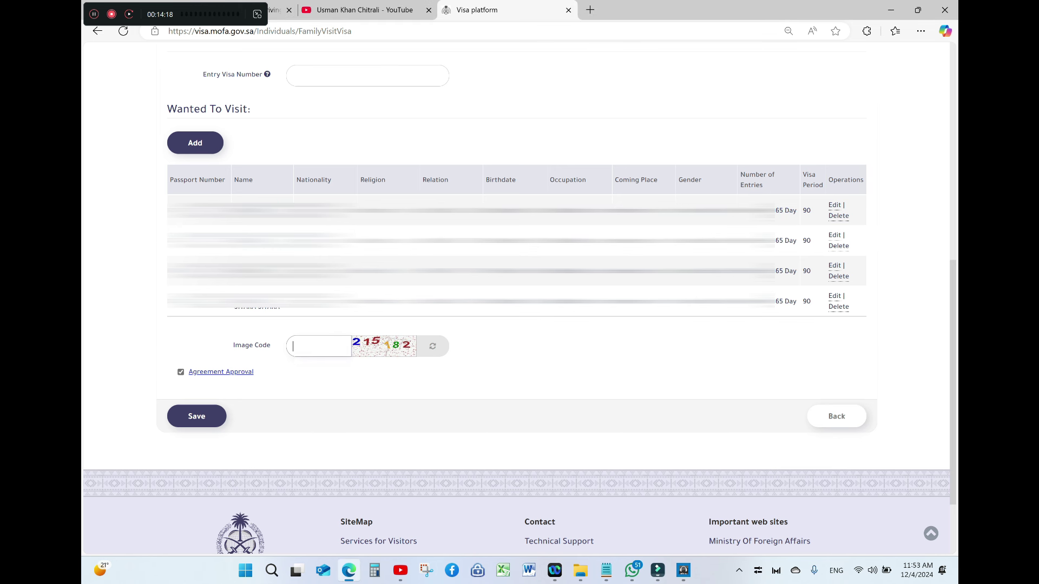
text(215182)
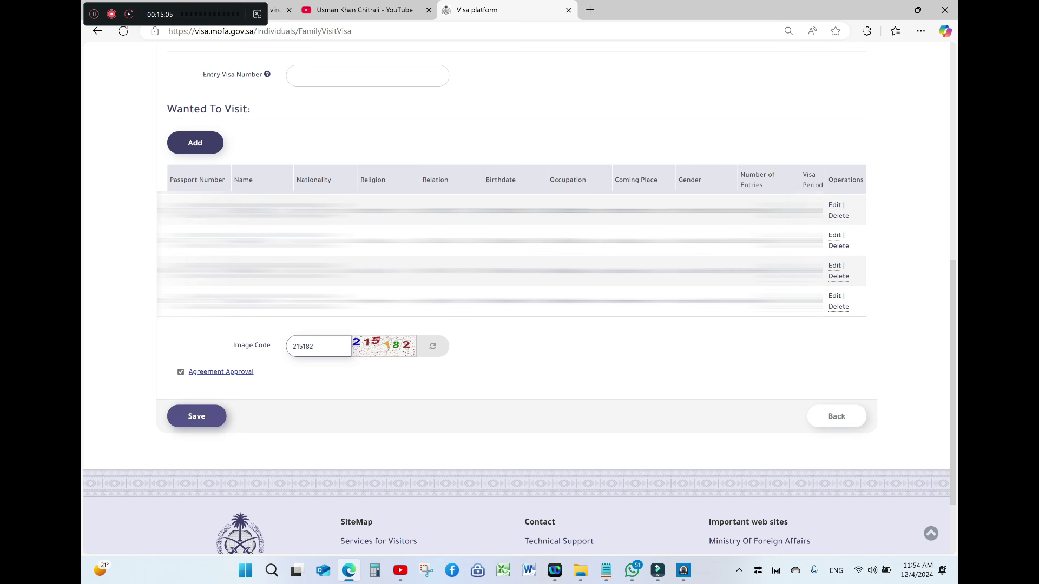
click(197, 416)
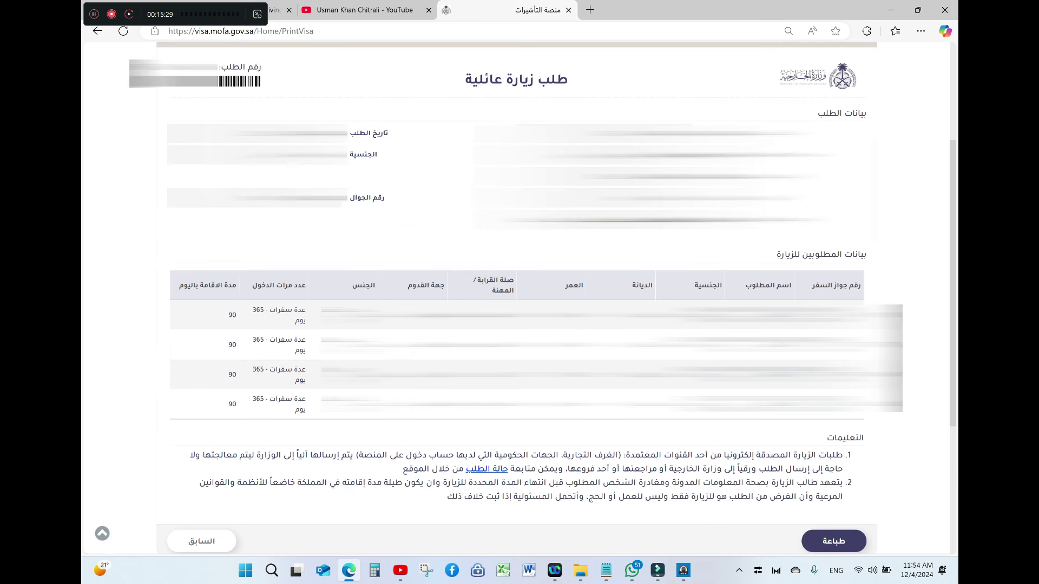
Print the request page using Microsoft Print to PDF as the printer.
key(ctrl+p)
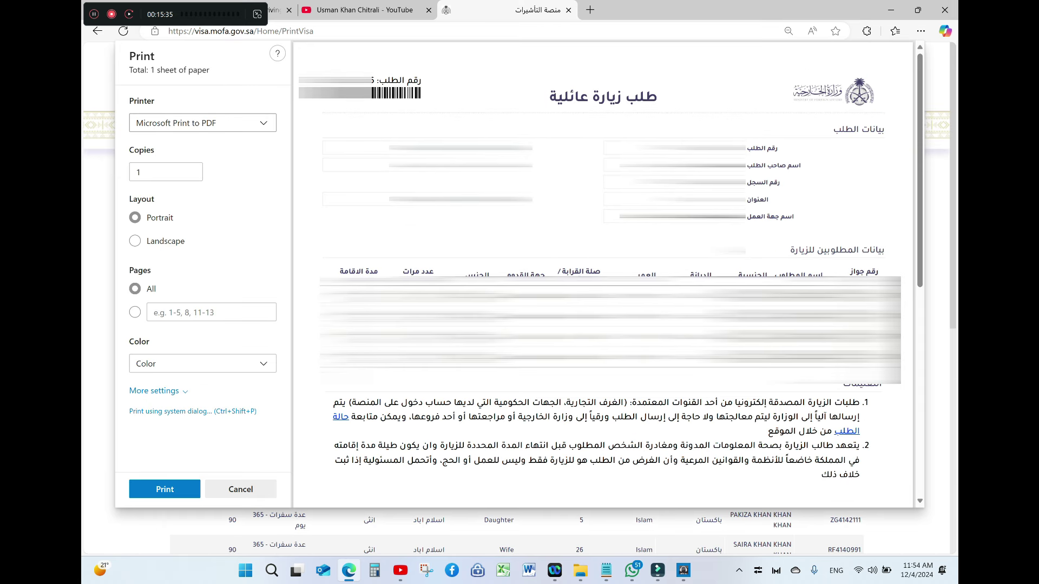
key(alt+Down)
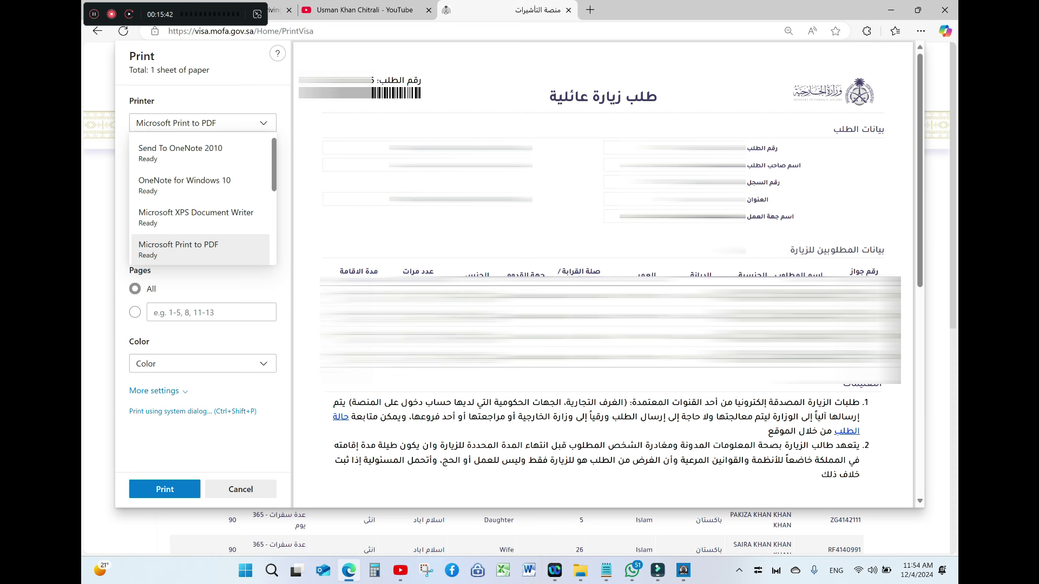
key(Return)
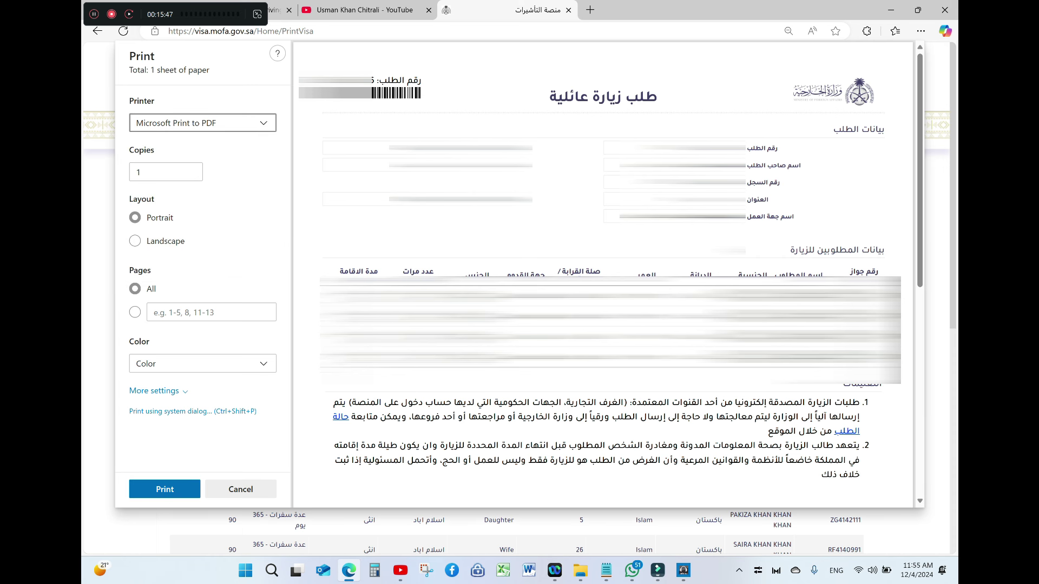
click(164, 490)
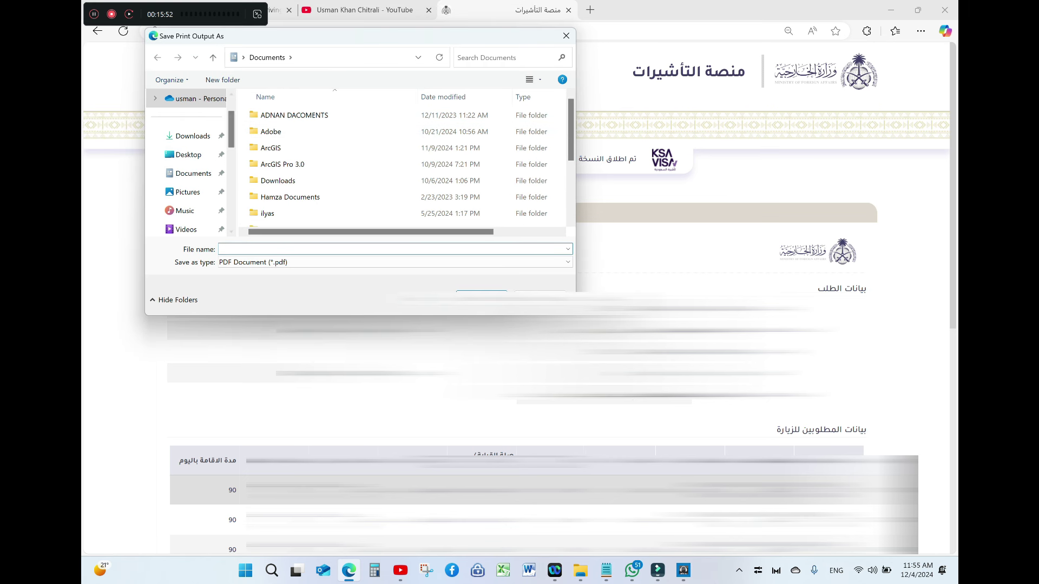
Save the PDF to the Desktop under the name 'VISA APPLICATION'.
click(188, 155)
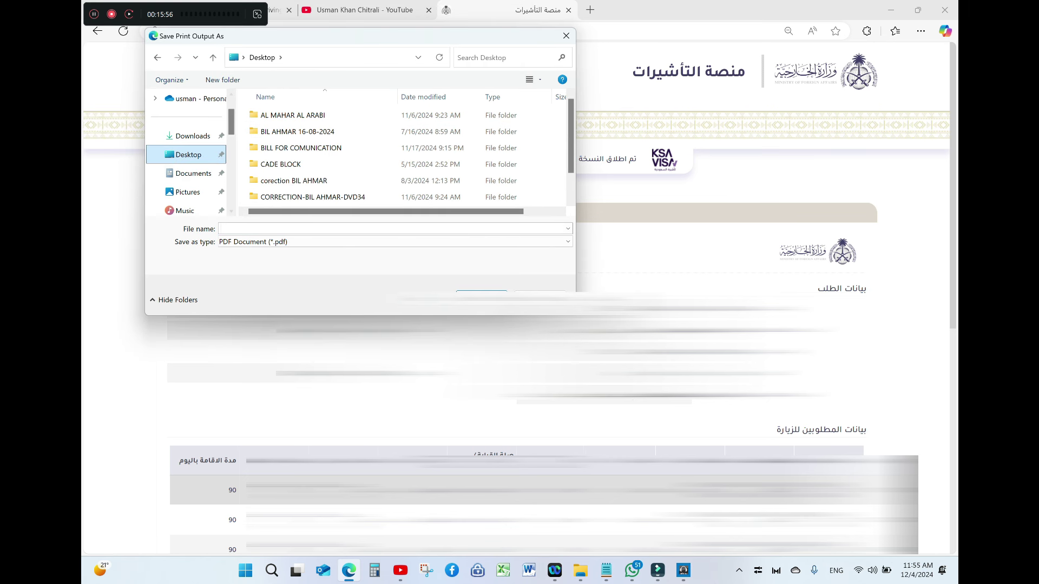
click(395, 229)
text(VISA)
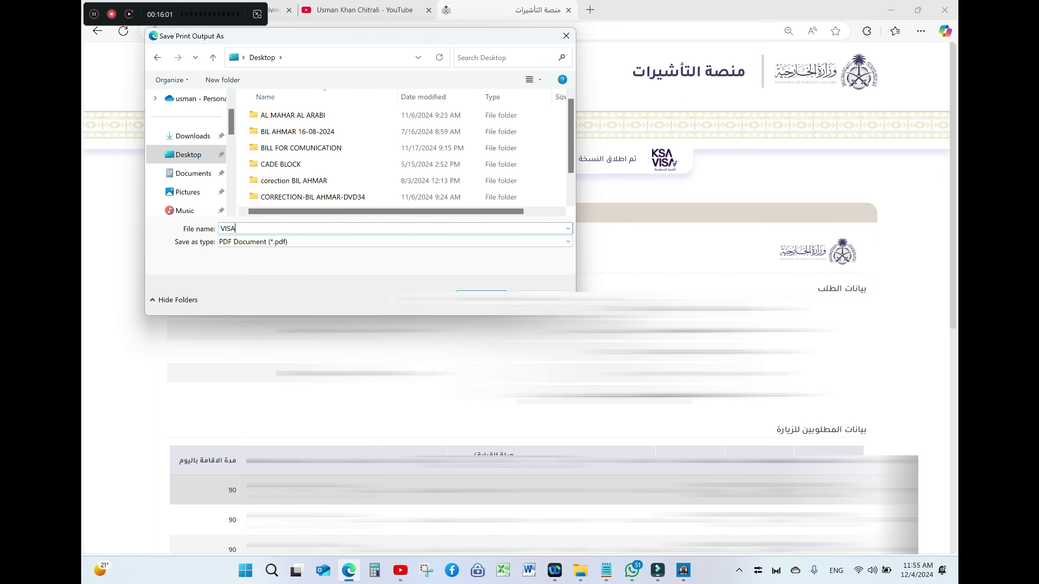
text( APPLICATION)
key(Return)
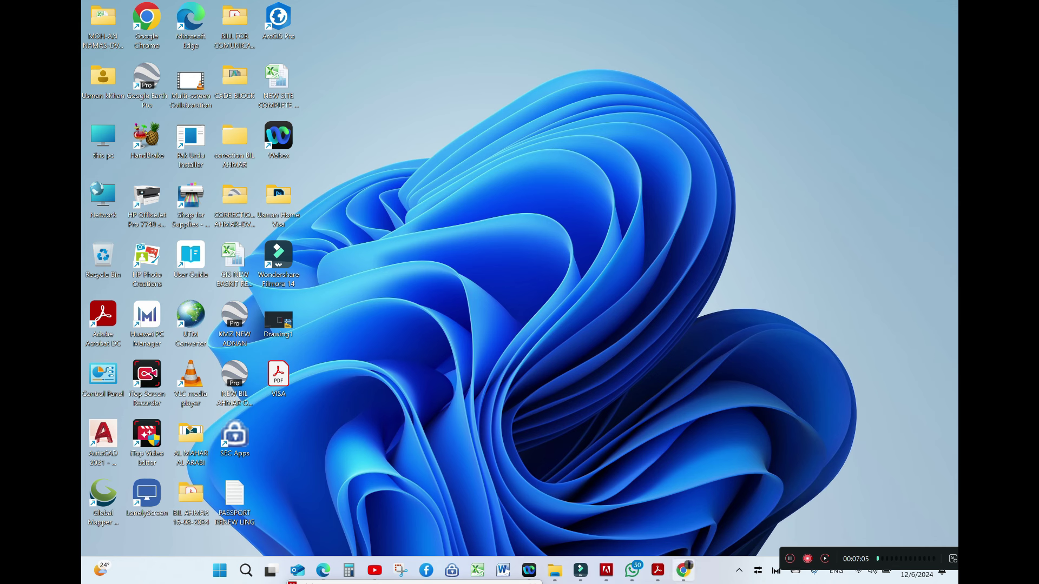
Preview the saved VISA.pdf in Acrobat, then return to the Visa Platform in Chrome.
mouse_move(657, 570)
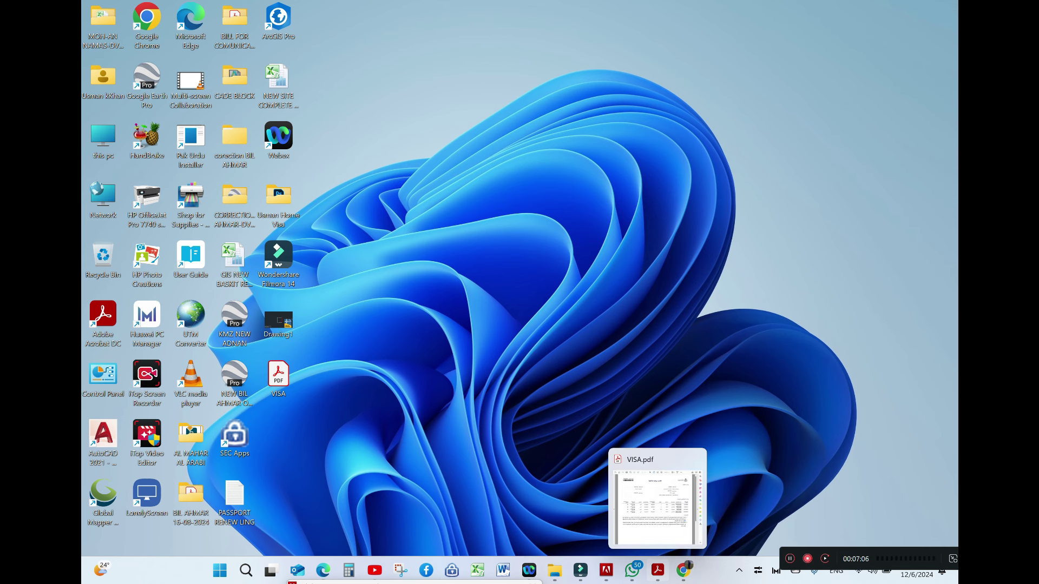
mouse_move(657, 504)
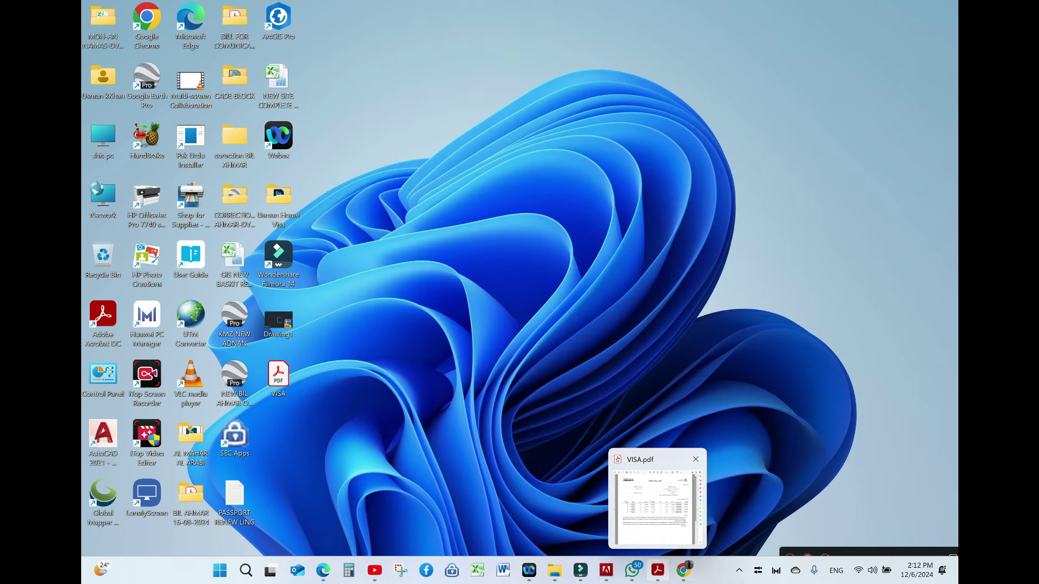
click(683, 570)
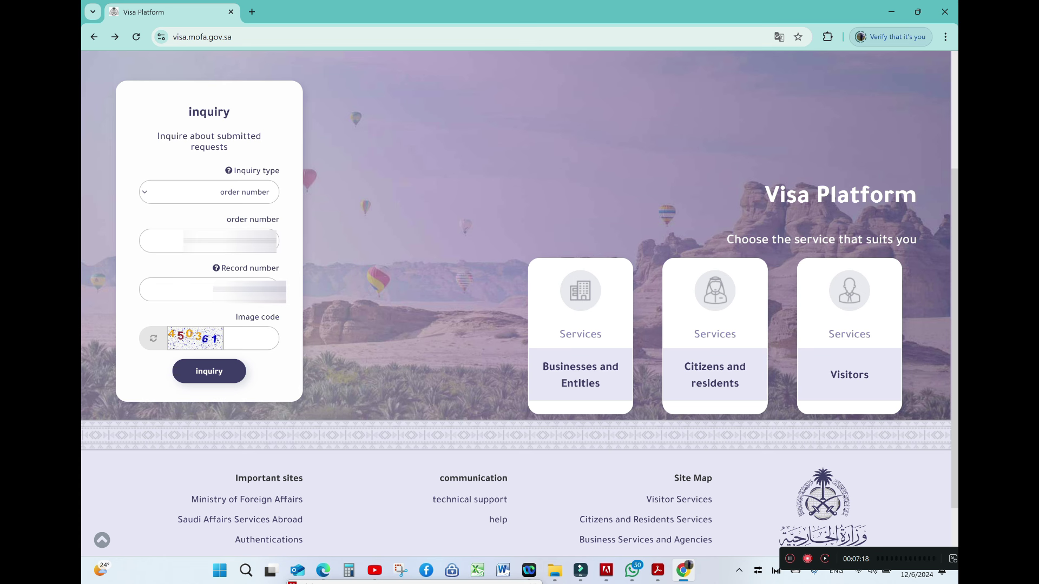
Run an inquiry by order number, filling in the order number, record number and image code.
key(ctrl+l)
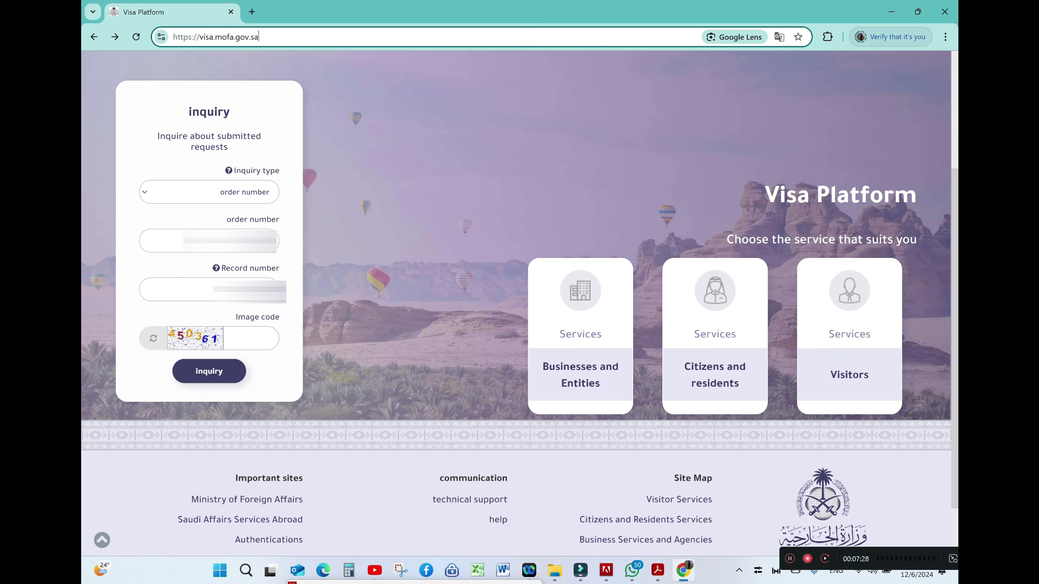
click(209, 192)
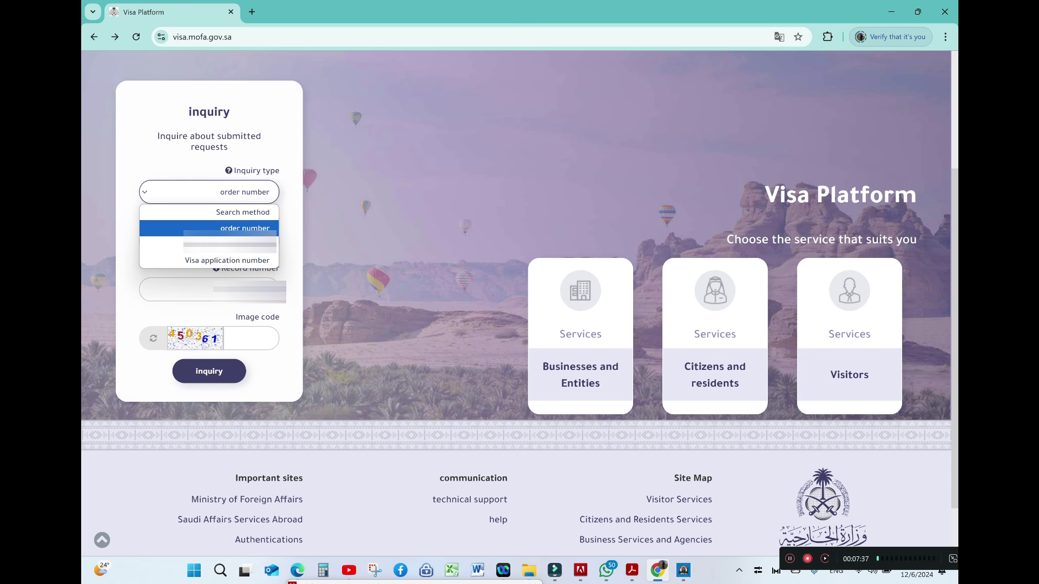
key(Return)
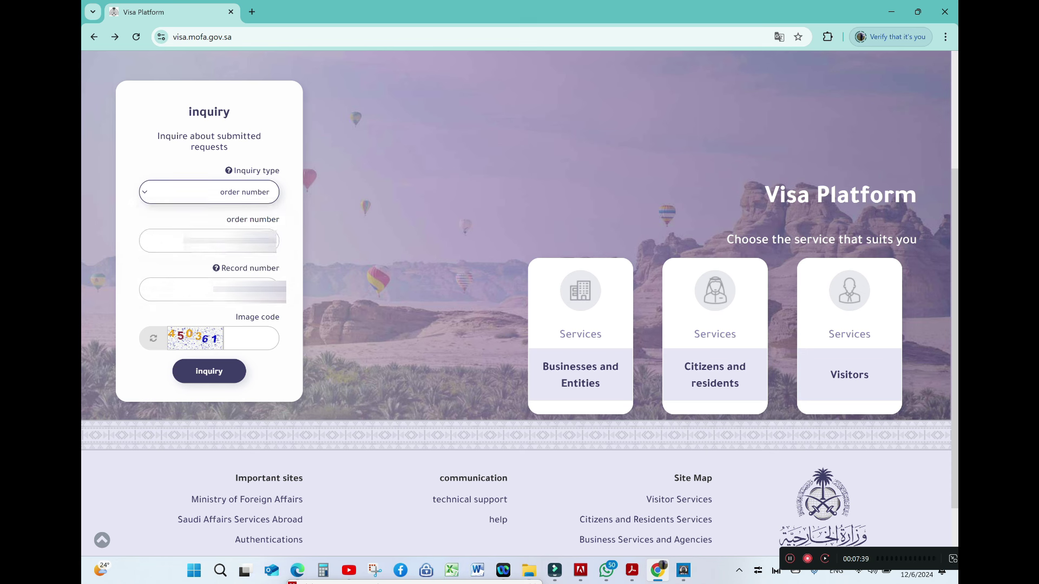
click(209, 241)
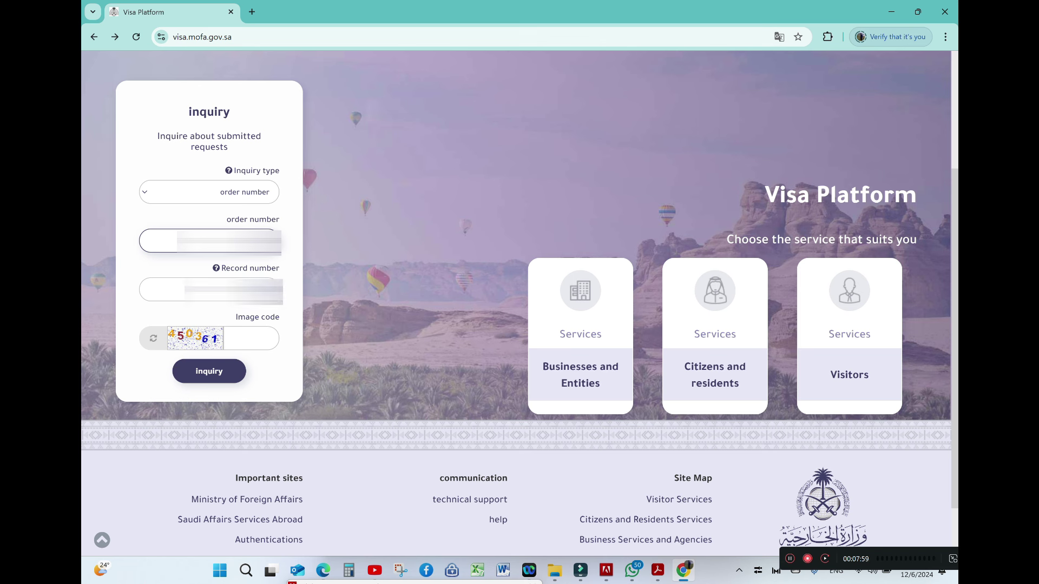
click(162, 289)
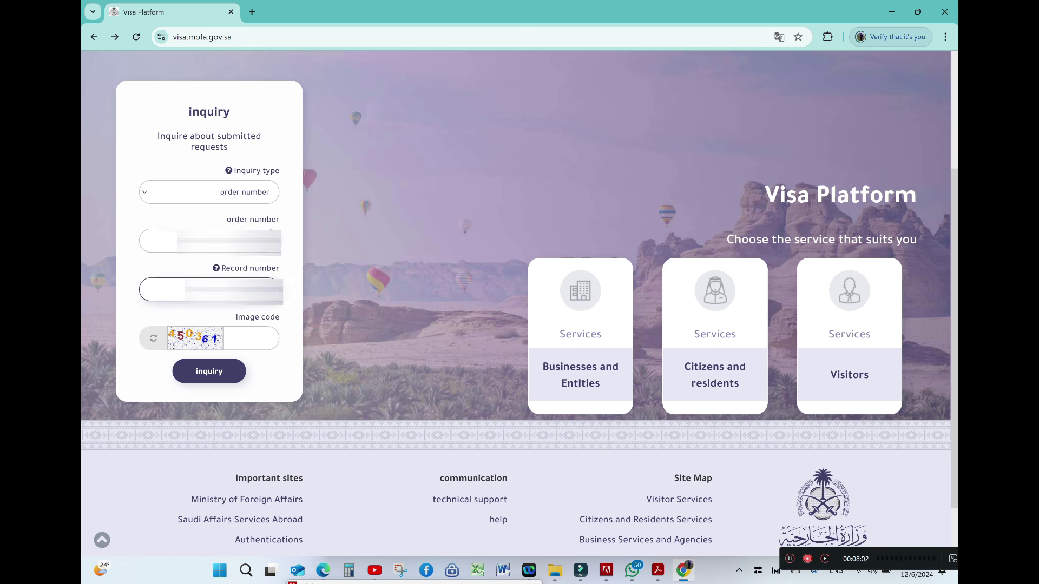
click(251, 338)
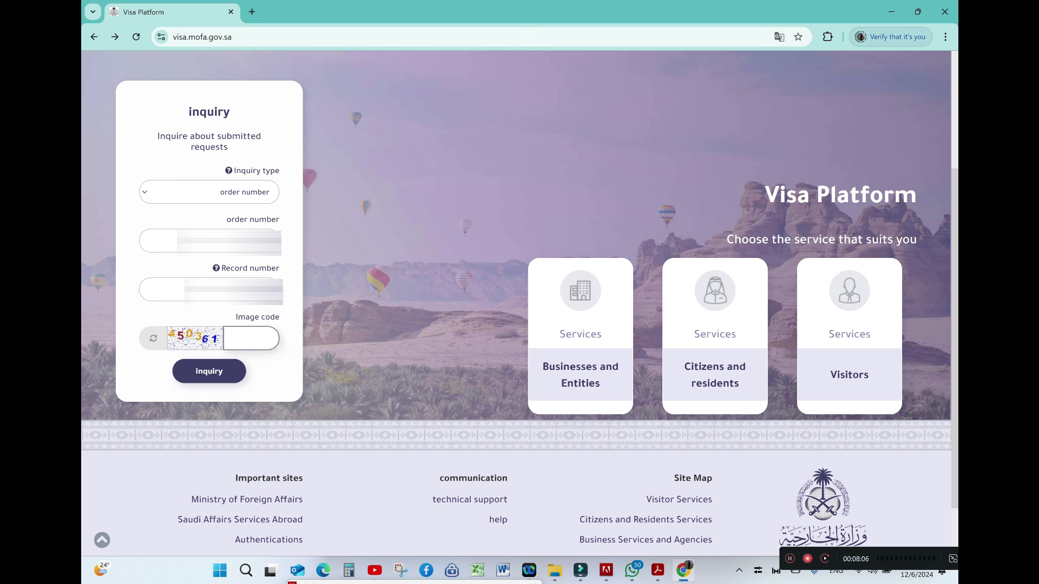
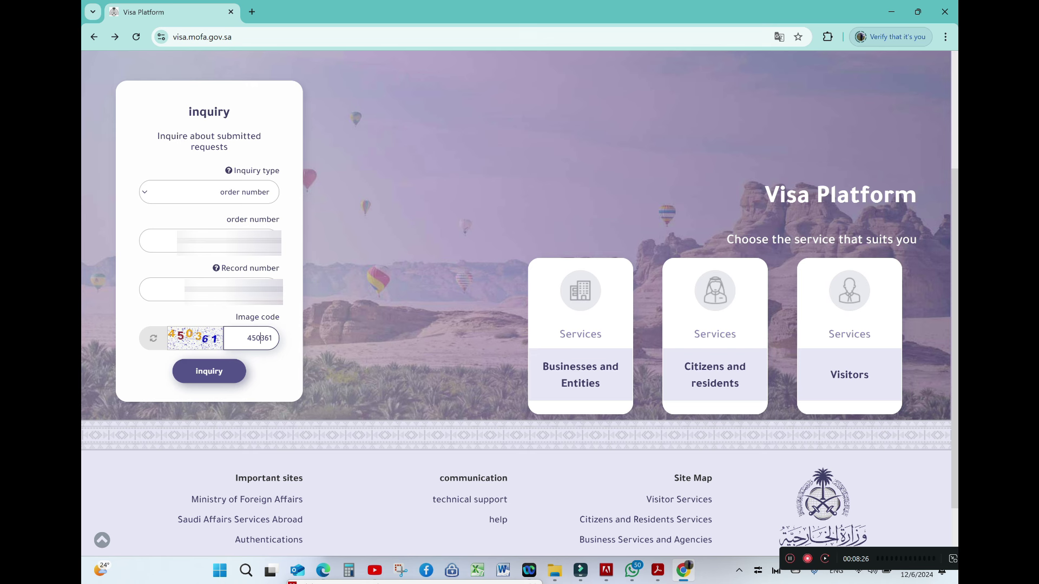
key(Return)
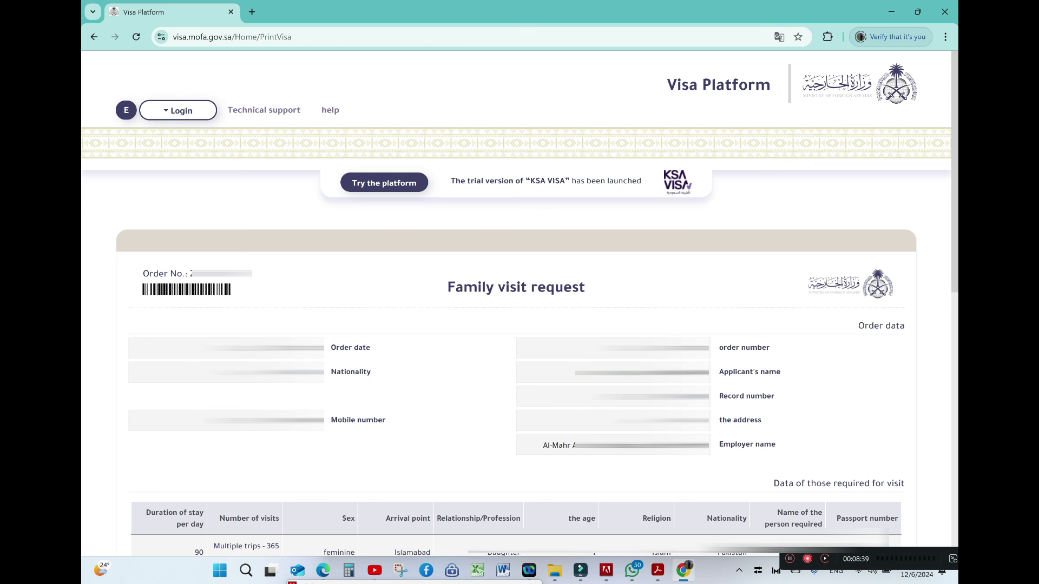
Minimize Chrome and the VISA.pdf Acrobat window so the Windows desktop shows.
click(892, 12)
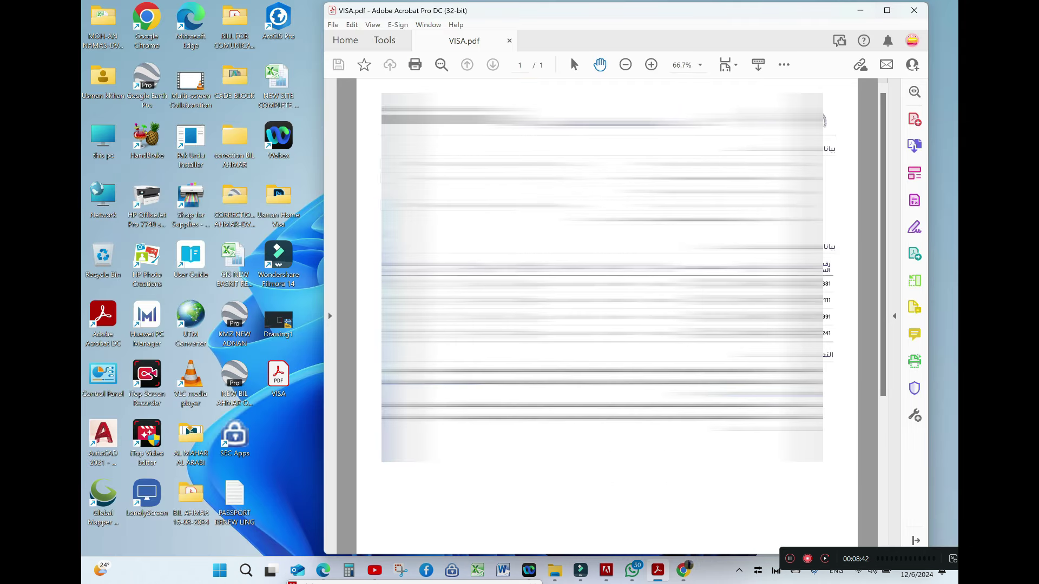
click(860, 10)
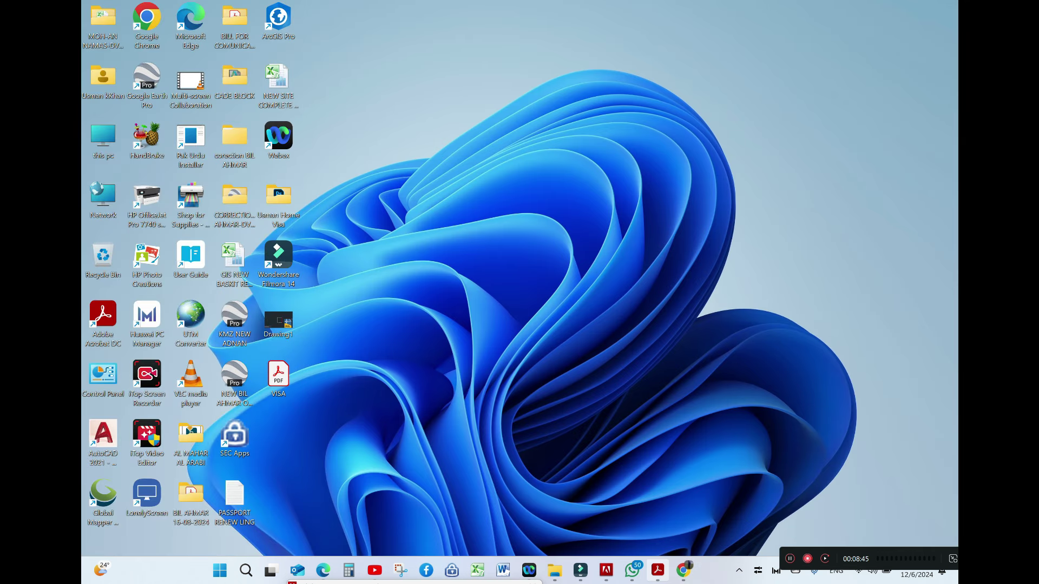
mouse_move(632, 570)
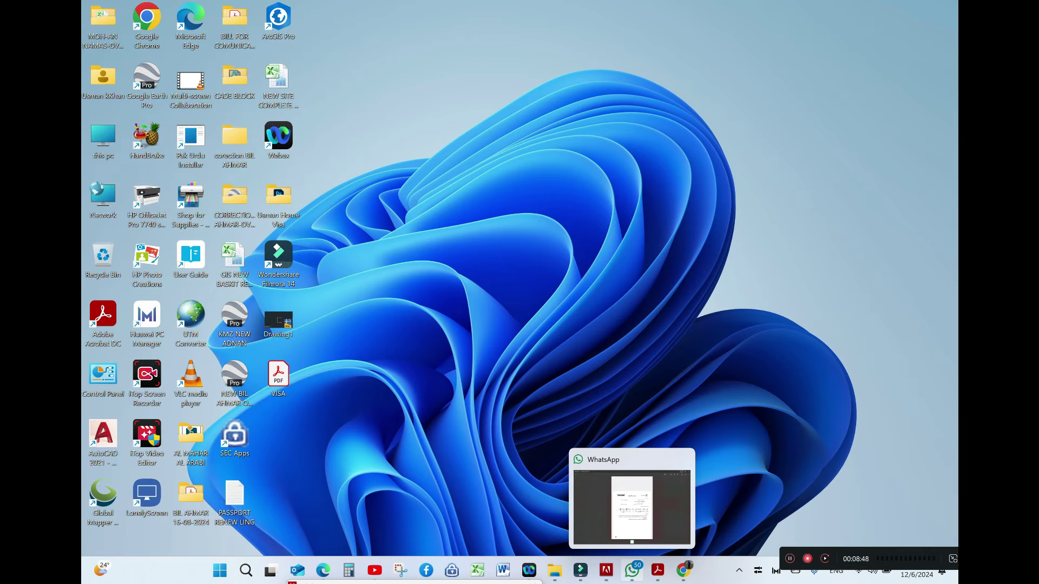
click(631, 542)
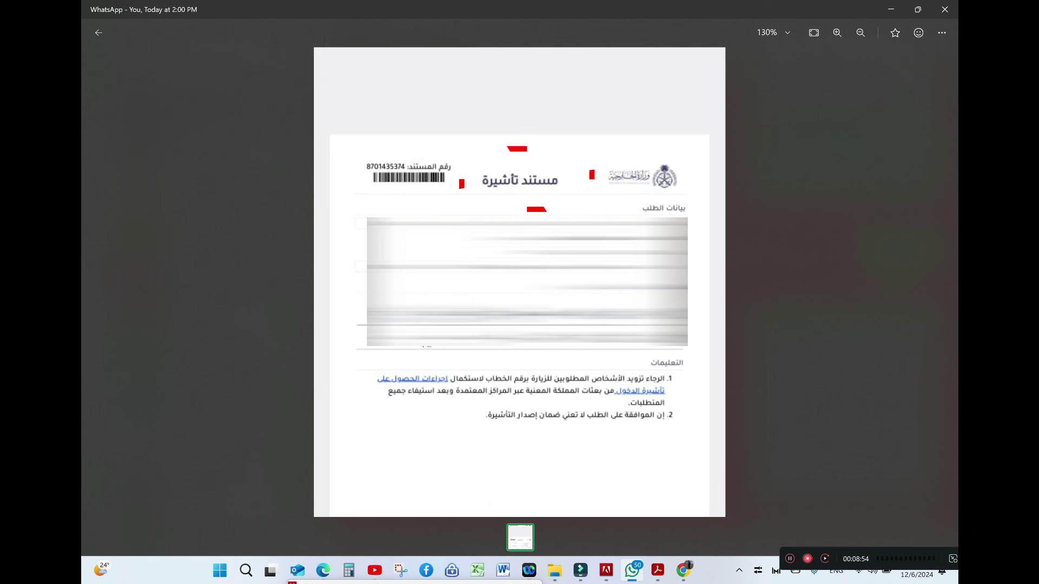